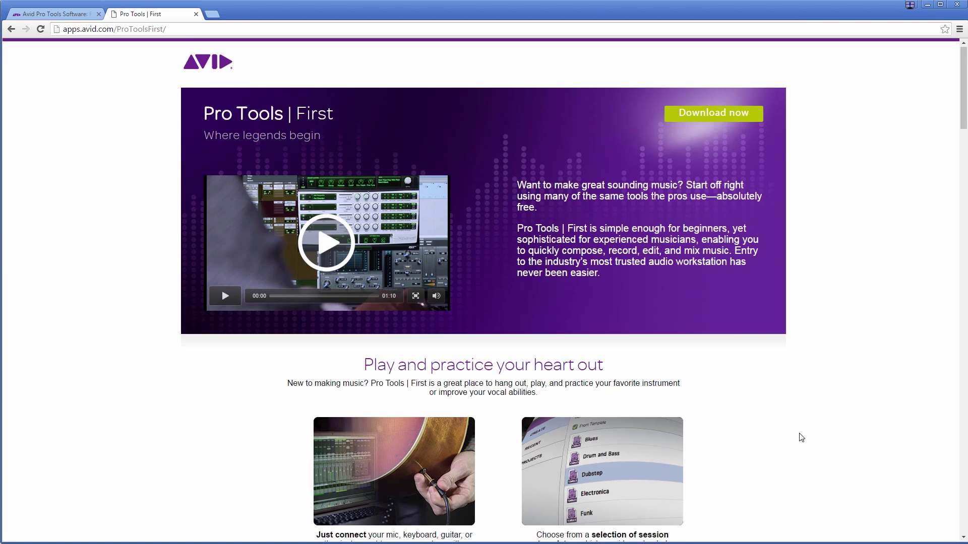
Scroll down through the Pro Tools | First overview page
{"action": "scroll", "coordinate": [801, 436], "scroll_direction": "down", "scroll_amount": 3}
{"action": "scroll", "coordinate": [801, 437], "scroll_direction": "down", "scroll_amount": 3}
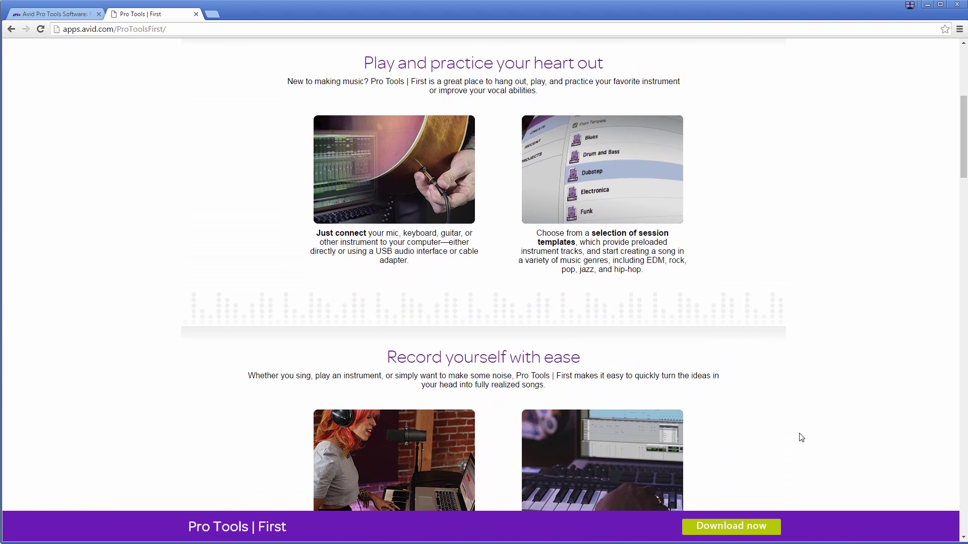
{"action": "scroll", "coordinate": [801, 438], "scroll_direction": "down", "scroll_amount": 3}
{"action": "scroll", "coordinate": [801, 437], "scroll_direction": "down", "scroll_amount": 3}
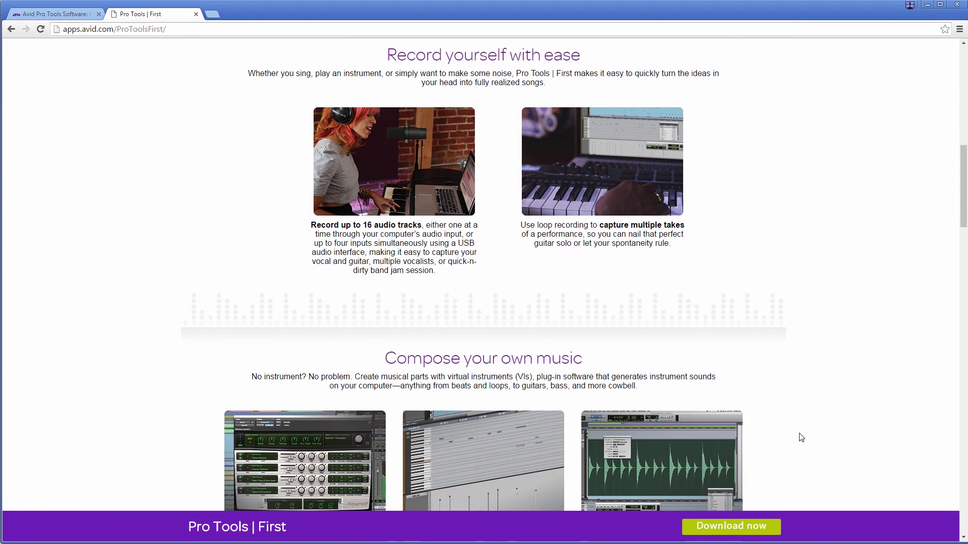
{"action": "scroll", "coordinate": [802, 438], "scroll_direction": "down", "scroll_amount": 4}
{"action": "scroll", "coordinate": [802, 438], "scroll_direction": "down", "scroll_amount": 3}
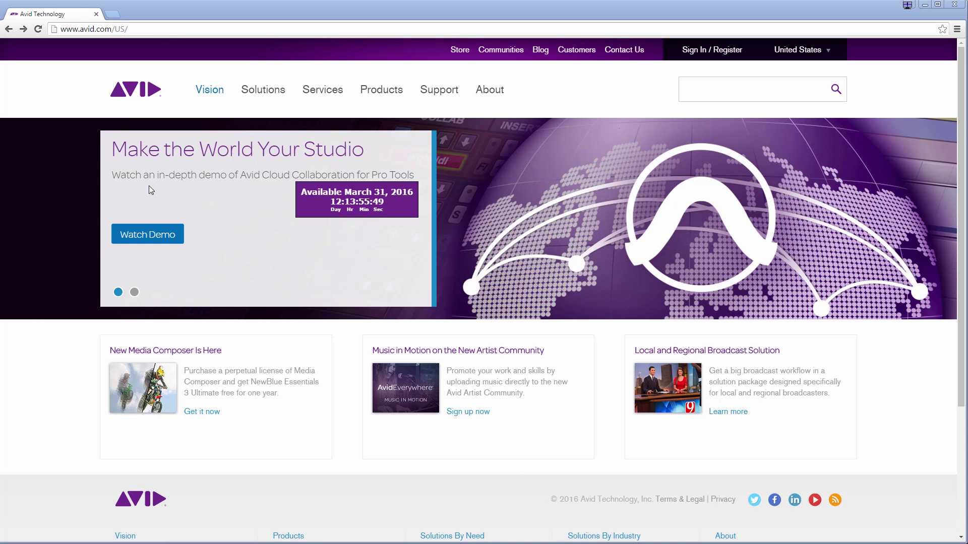
Open the Cloud Collaboration demo page, then expand and collapse the MediaCentral Platform row
{"action": "left_click", "coordinate": [162, 246]}
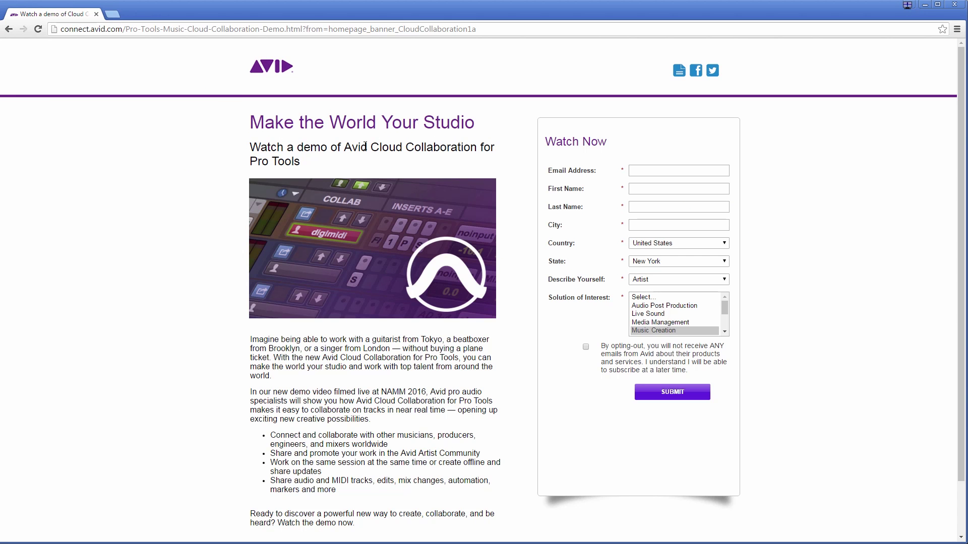
{"action": "left_click_drag", "start_coordinate": [371, 150], "coordinate": [476, 151]}
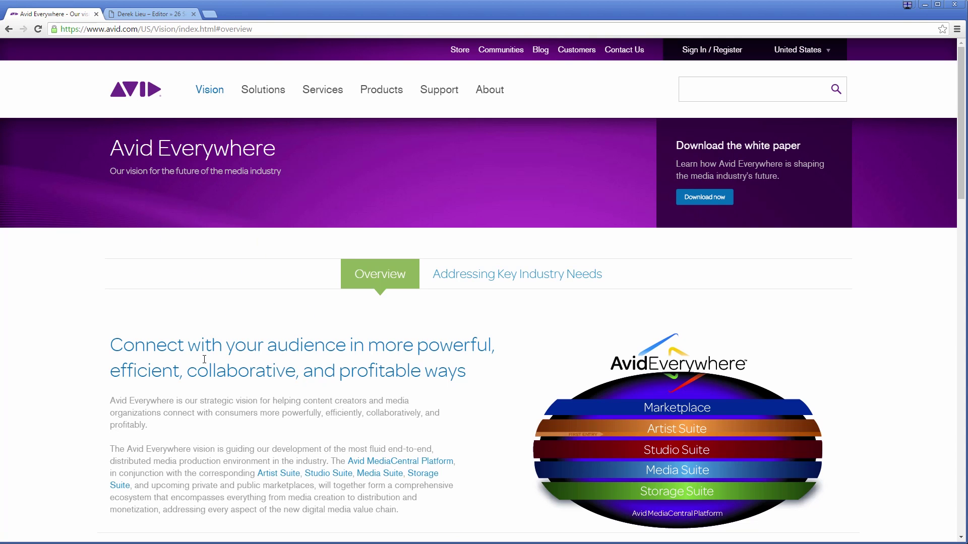
{"action": "scroll", "coordinate": [204, 359], "scroll_direction": "down", "scroll_amount": 4}
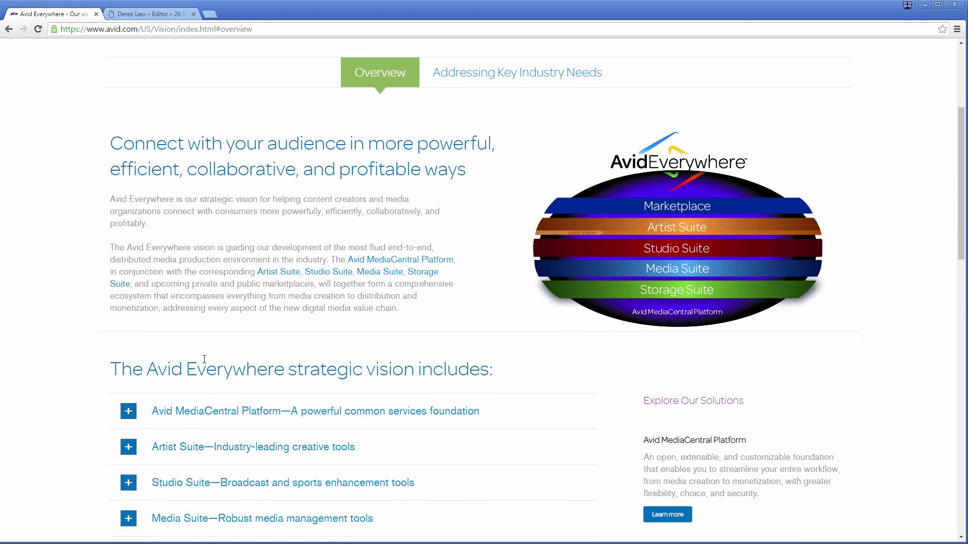
{"action": "scroll", "coordinate": [221, 333], "scroll_direction": "down", "scroll_amount": 2}
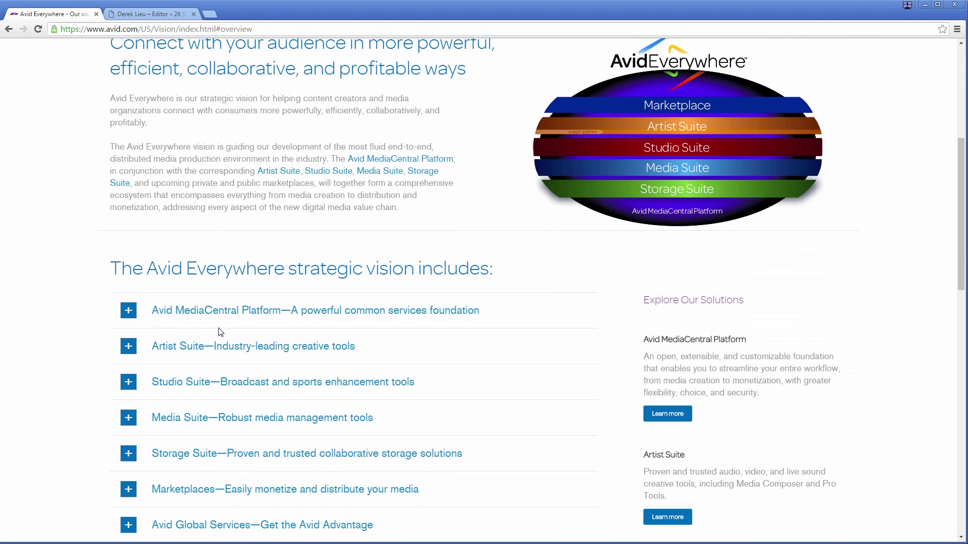
{"action": "left_click", "coordinate": [238, 313]}
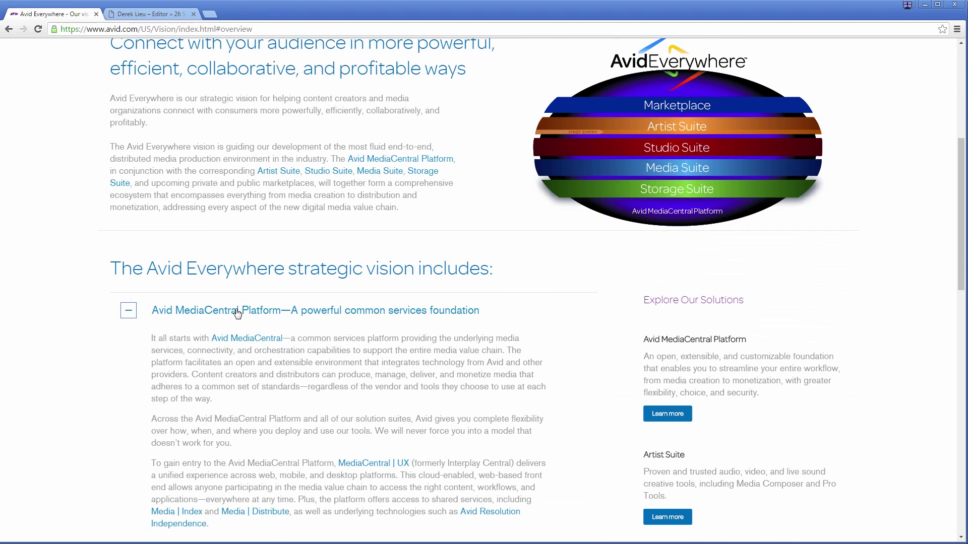
{"action": "left_click", "coordinate": [237, 313]}
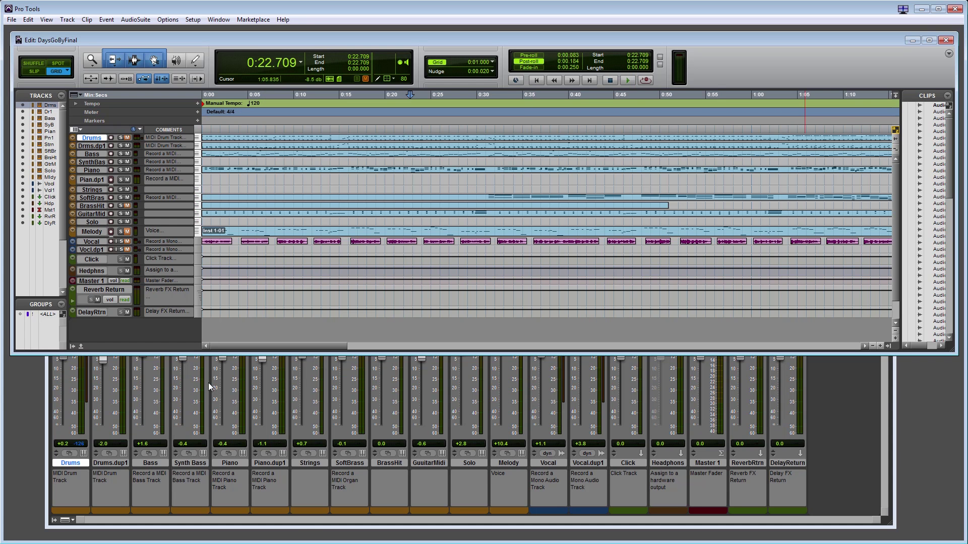
Create a VCA Master track, VCA 1, below the Vocal track and bring up the Mix window
{"action": "left_click", "coordinate": [97, 241]}
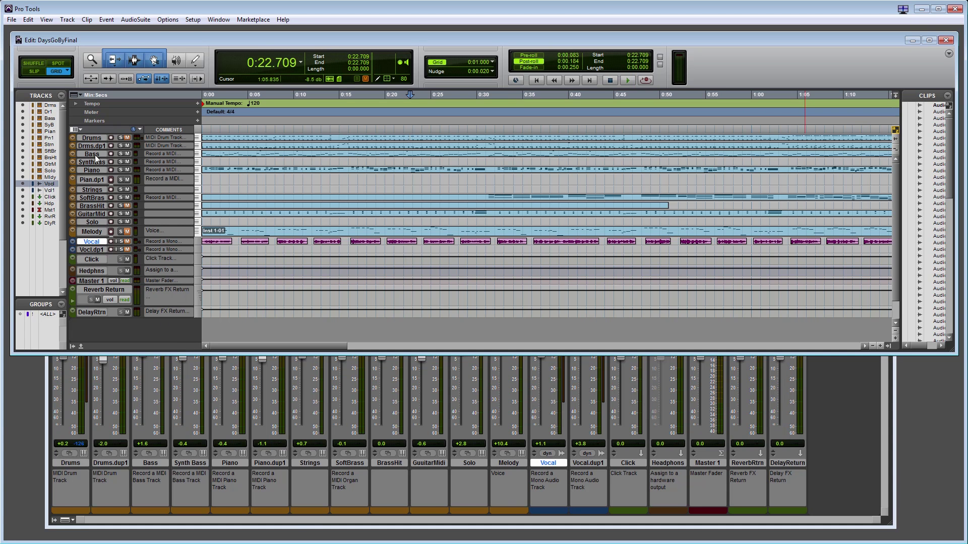
{"action": "left_click", "coordinate": [67, 20]}
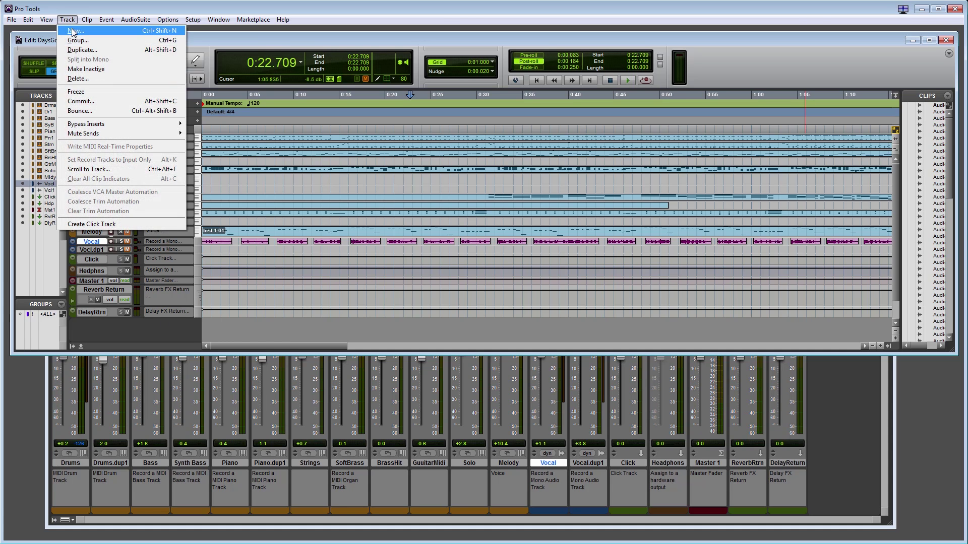
{"action": "left_click", "coordinate": [76, 31]}
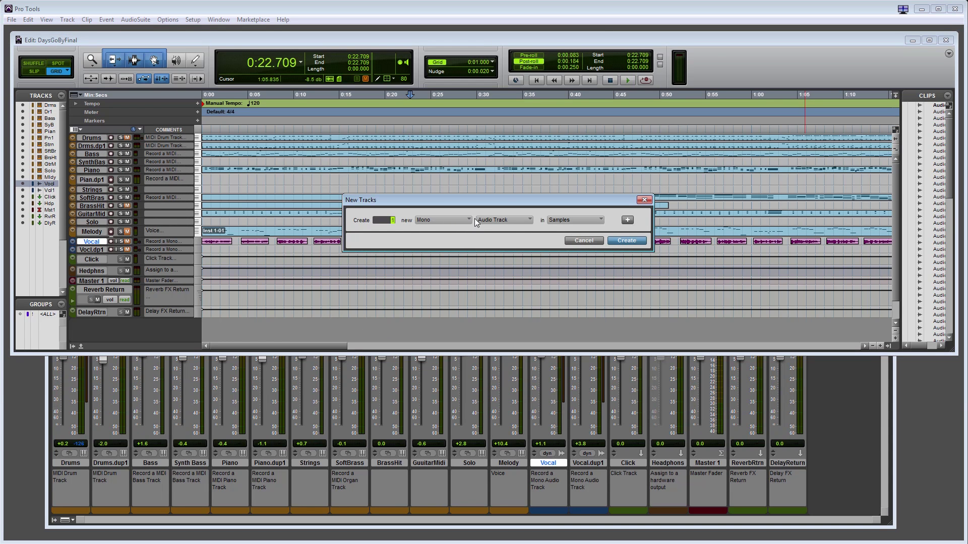
{"action": "left_click", "coordinate": [511, 220]}
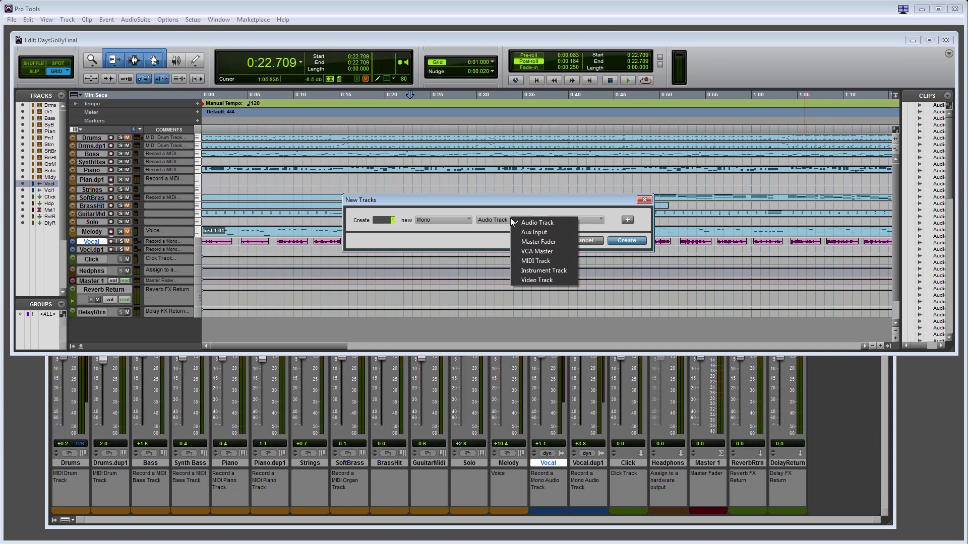
{"action": "left_click", "coordinate": [537, 251]}
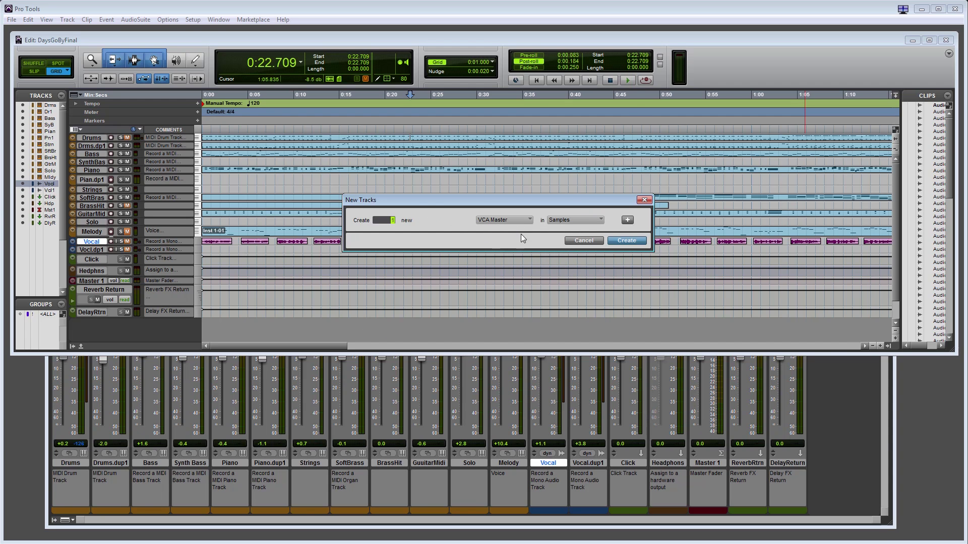
{"action": "left_click", "coordinate": [640, 245]}
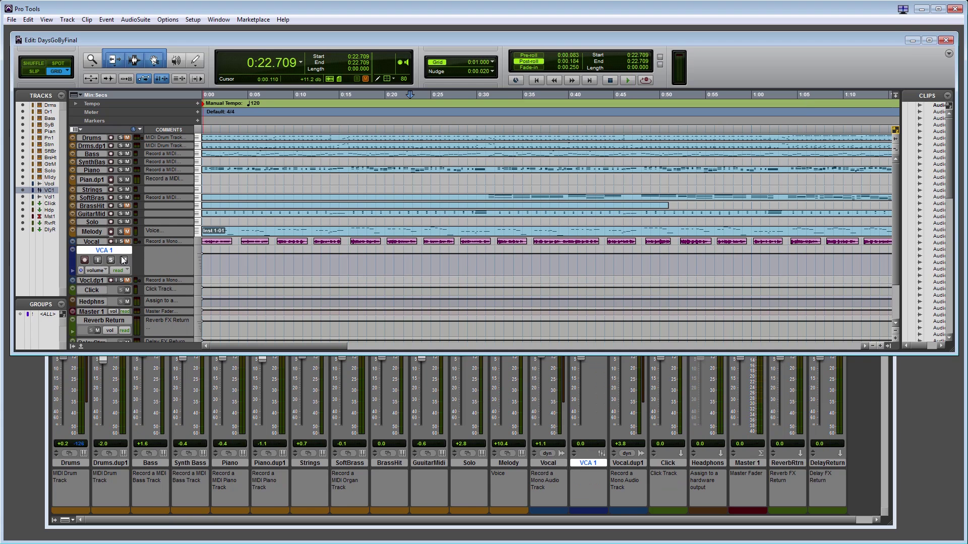
{"action": "left_click", "coordinate": [165, 525]}
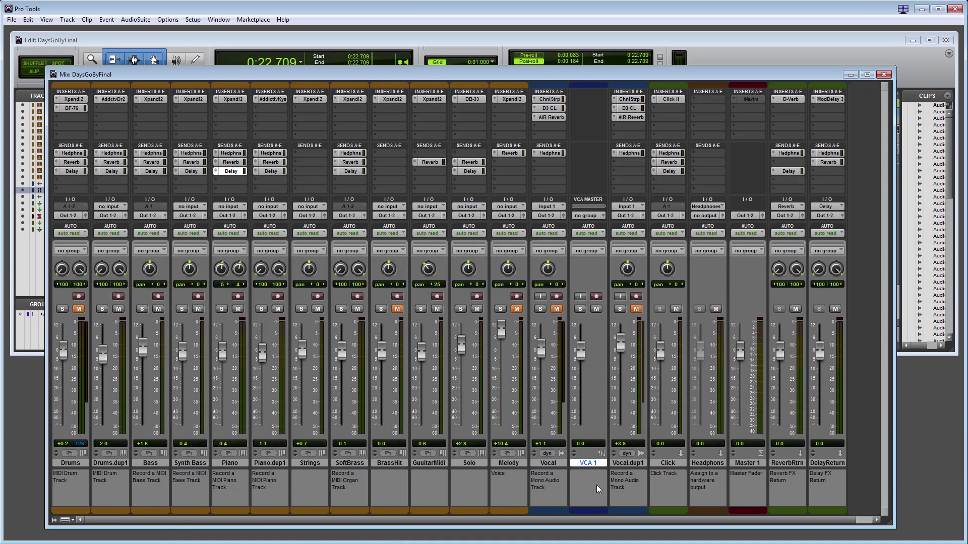
Group the Strings through Vocal tracks into a new group named 'VCA Group'
{"action": "left_click", "coordinate": [318, 464]}
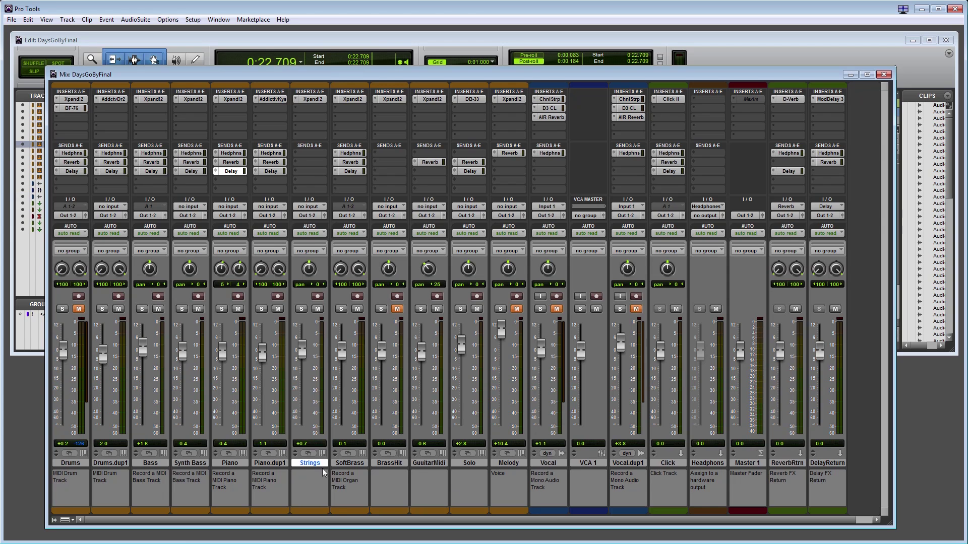
{"action": "left_click", "coordinate": [551, 464], "text": "shift"}
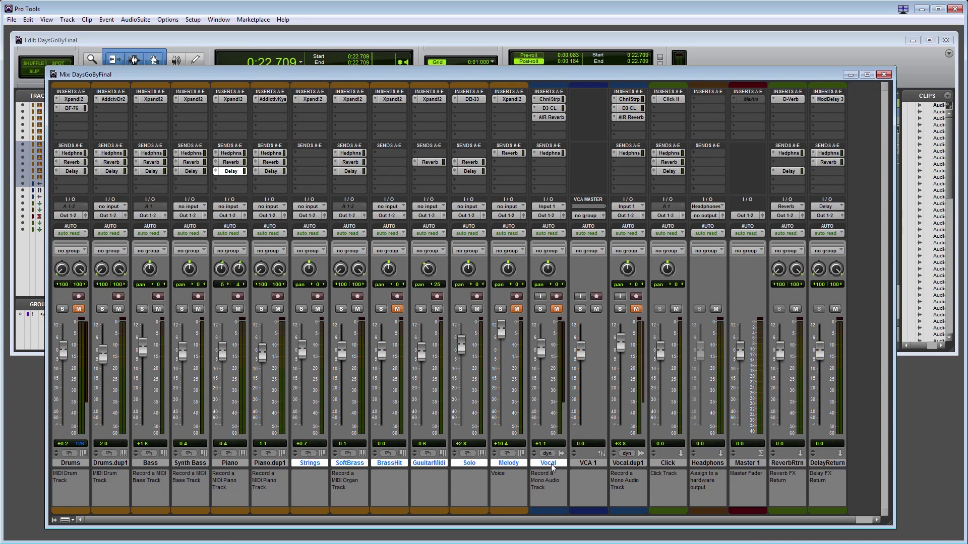
{"action": "left_click", "coordinate": [66, 22]}
{"action": "left_click", "coordinate": [72, 39]}
{"action": "type", "text": "VCA G"}
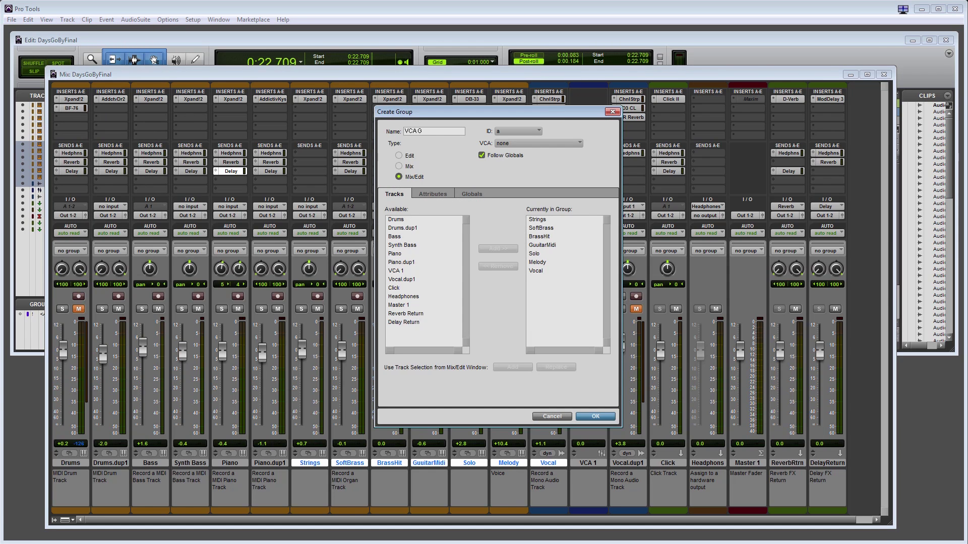
{"action": "type", "text": "roup"}
{"action": "left_click", "coordinate": [595, 416]}
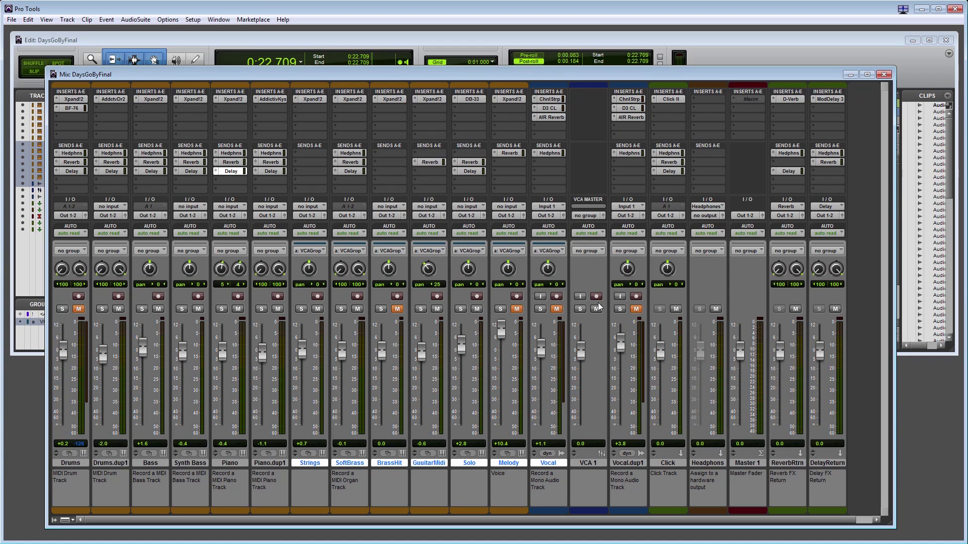
Assign VCA Group to the VCA 1 master, then return to the Edit window
{"action": "left_click", "coordinate": [586, 218]}
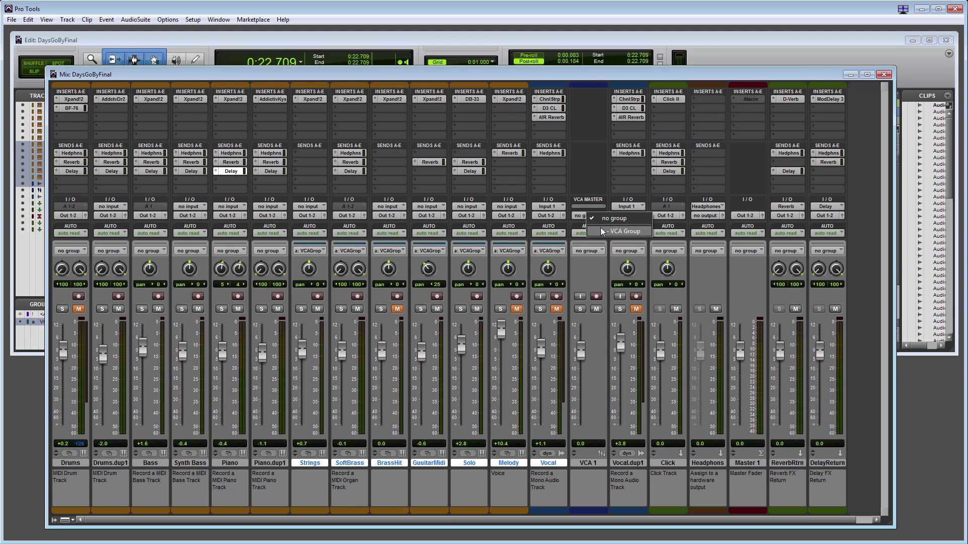
{"action": "left_click", "coordinate": [601, 232]}
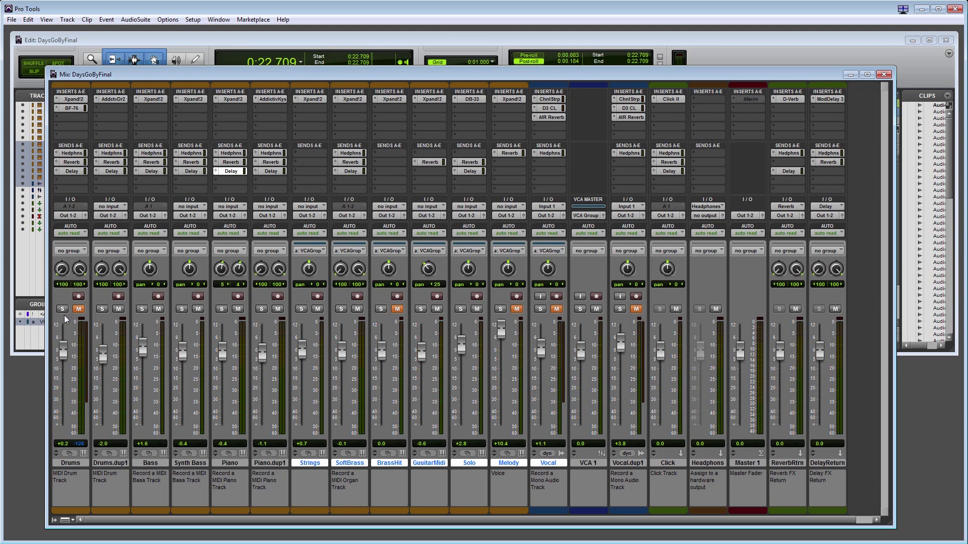
{"action": "left_click", "coordinate": [27, 353]}
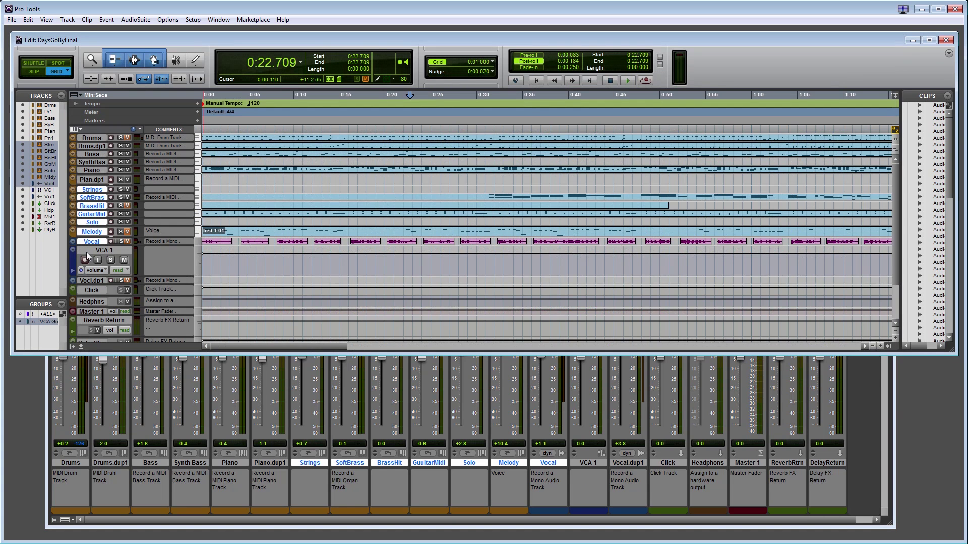
Ride the VCA 1 fader down; set Melody -15.3, GuitarMidi -0.1, BrassHit -3.8 dB
{"action": "left_click", "coordinate": [103, 250]}
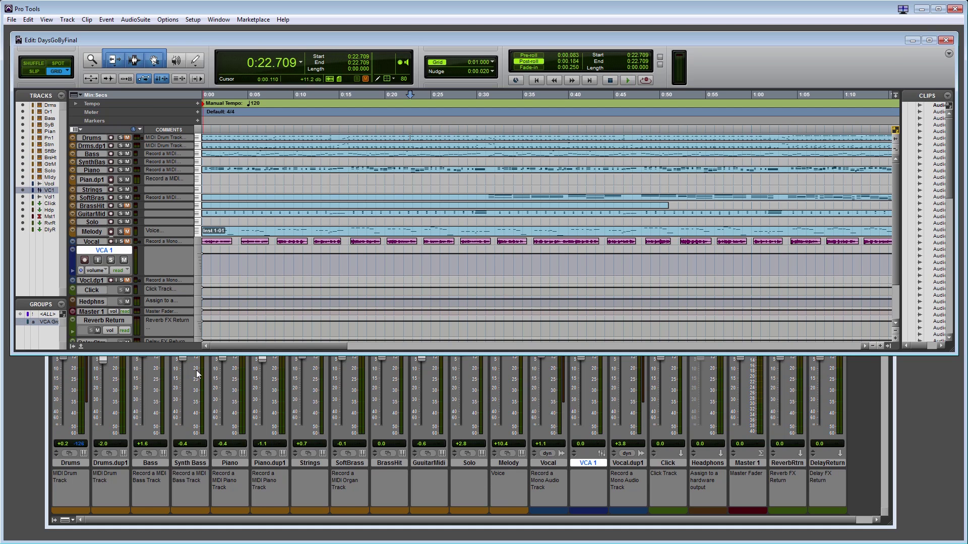
{"action": "left_click", "coordinate": [564, 528]}
{"action": "left_click_drag", "start_coordinate": [581, 349], "coordinate": [570, 384]}
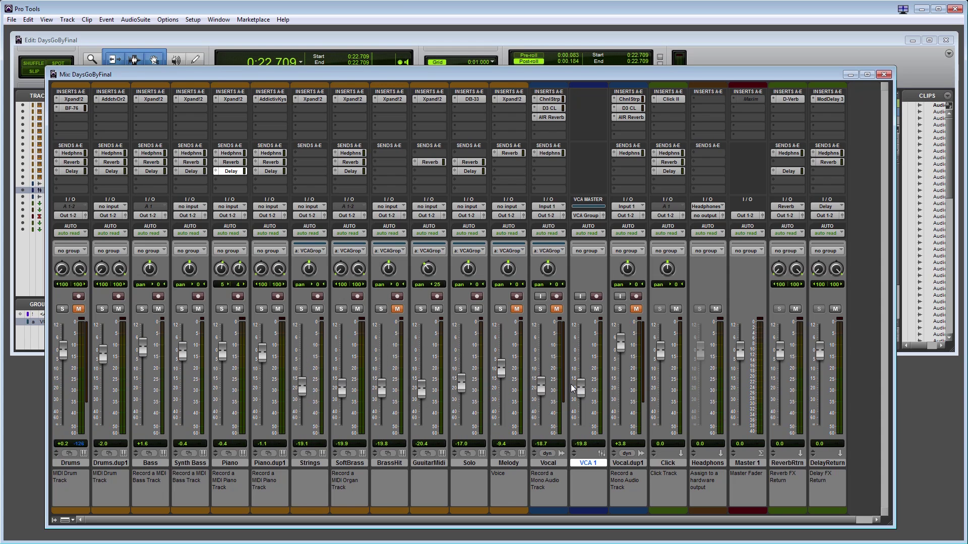
{"action": "left_click_drag", "start_coordinate": [504, 371], "coordinate": [503, 354]}
{"action": "mouse_move", "coordinate": [583, 391]}
{"action": "left_mouse_down"}
{"action": "mouse_move", "coordinate": [585, 377]}
{"action": "mouse_move", "coordinate": [582, 385]}
{"action": "left_mouse_up"}
{"action": "left_click_drag", "start_coordinate": [502, 345], "coordinate": [502, 377]}
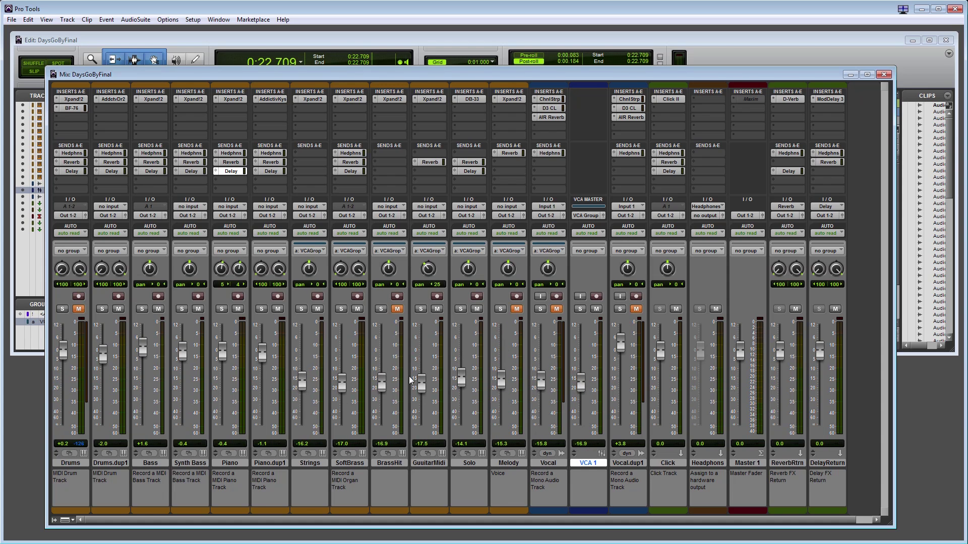
{"action": "left_click_drag", "start_coordinate": [425, 375], "coordinate": [425, 343]}
{"action": "left_click_drag", "start_coordinate": [381, 382], "coordinate": [382, 357]}
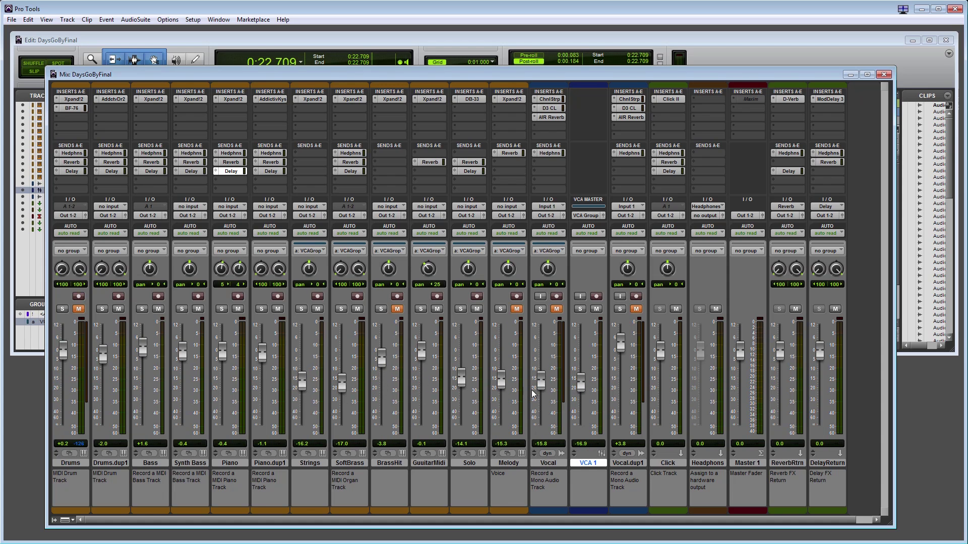
{"action": "left_click_drag", "start_coordinate": [577, 391], "coordinate": [581, 378]}
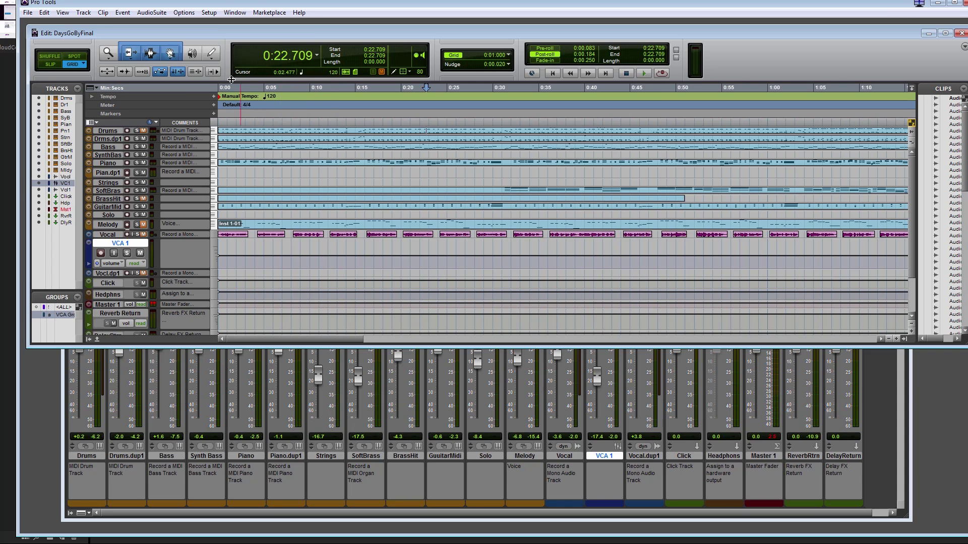
Set the Playback Engine disk cache size to 16 GB and confirm
{"action": "left_click", "coordinate": [208, 14]}
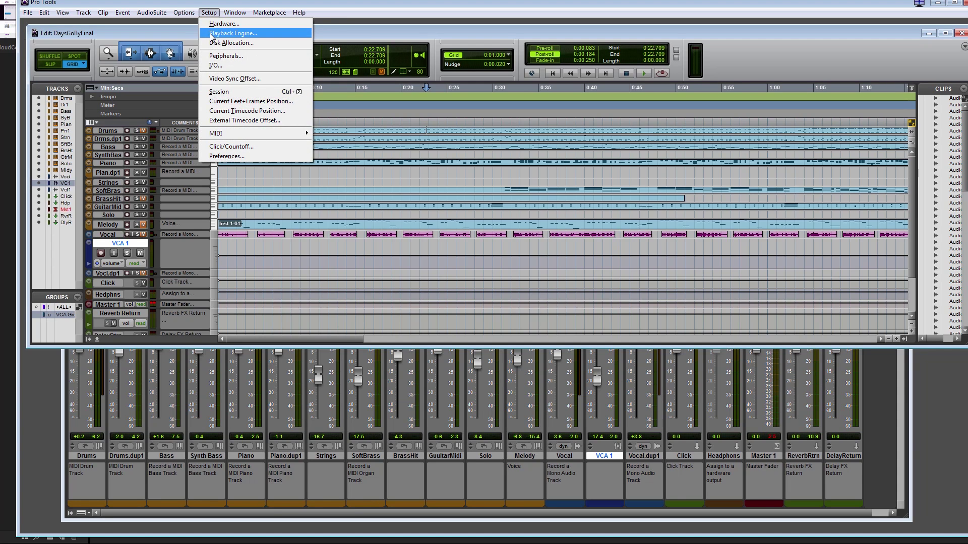
{"action": "left_click", "coordinate": [213, 34]}
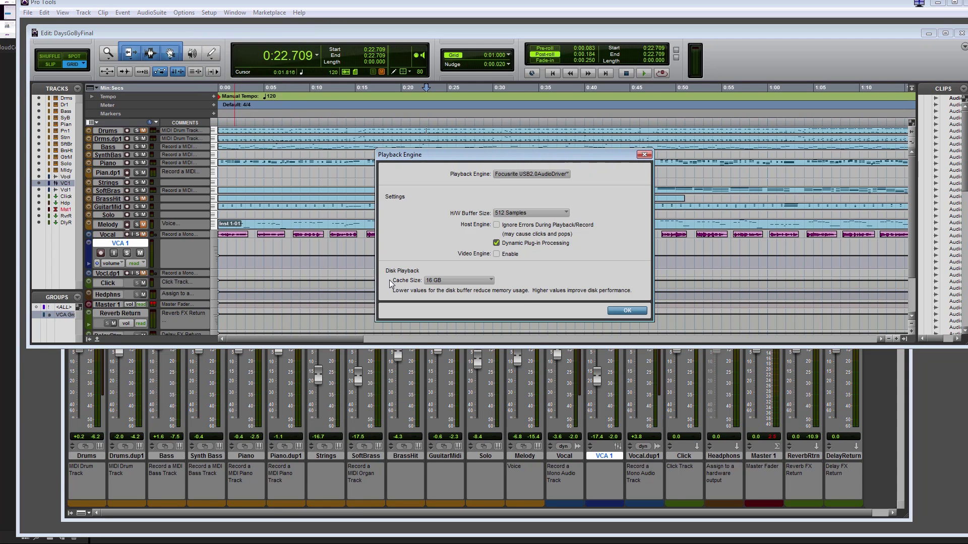
{"action": "left_click", "coordinate": [462, 279]}
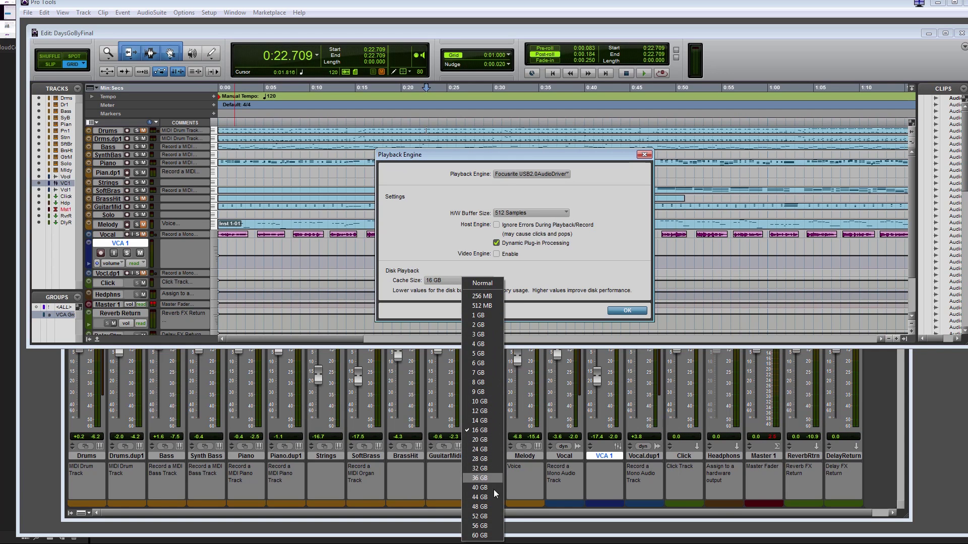
{"action": "left_click", "coordinate": [481, 383]}
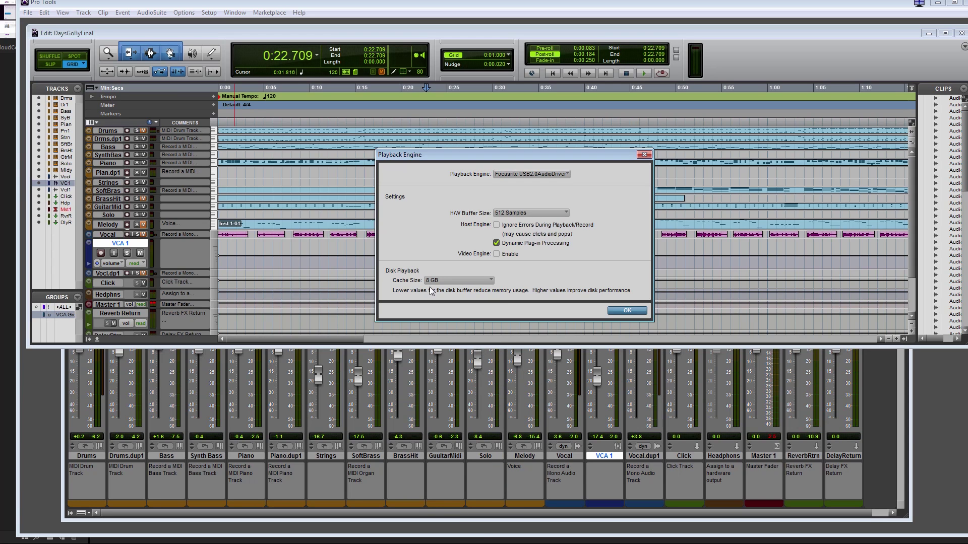
{"action": "left_click", "coordinate": [444, 280]}
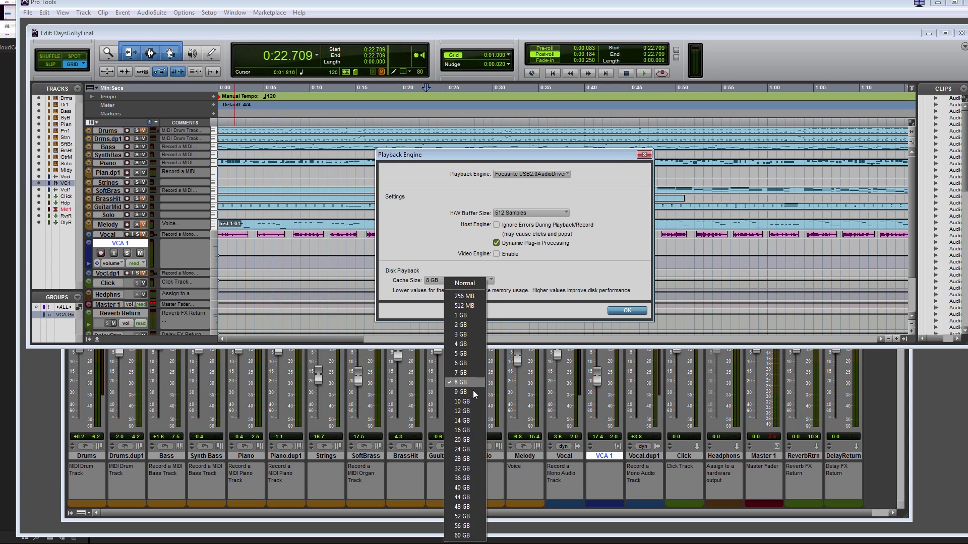
{"action": "left_click", "coordinate": [473, 429]}
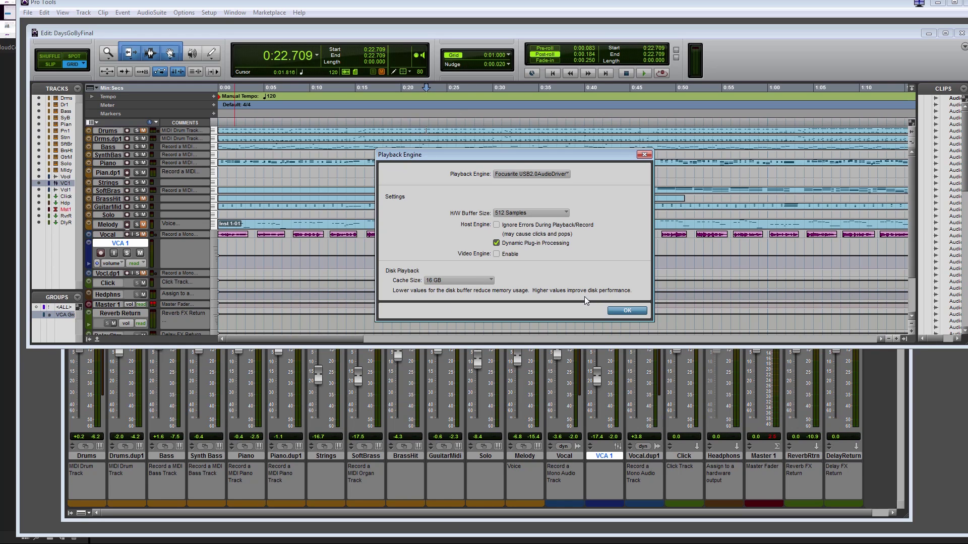
{"action": "left_click", "coordinate": [629, 310]}
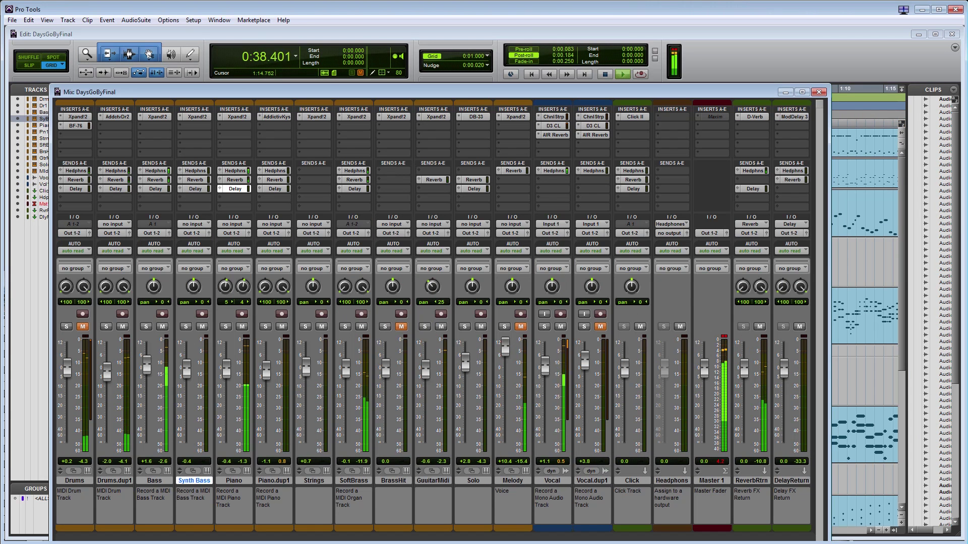
Try the K-12 meter scale, settle on Digital VU, then browse the meter options without changes
{"action": "right_click", "coordinate": [562, 383]}
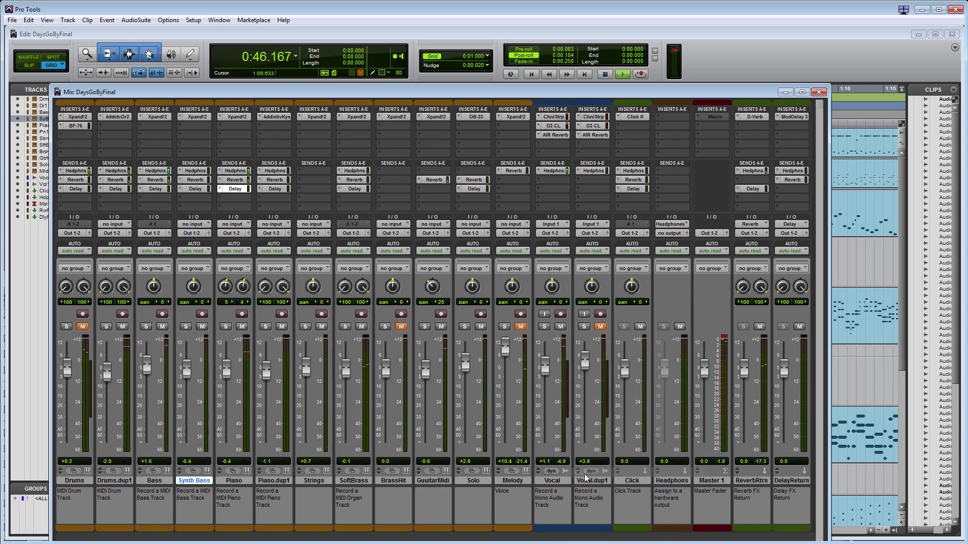
{"action": "left_click", "coordinate": [579, 472]}
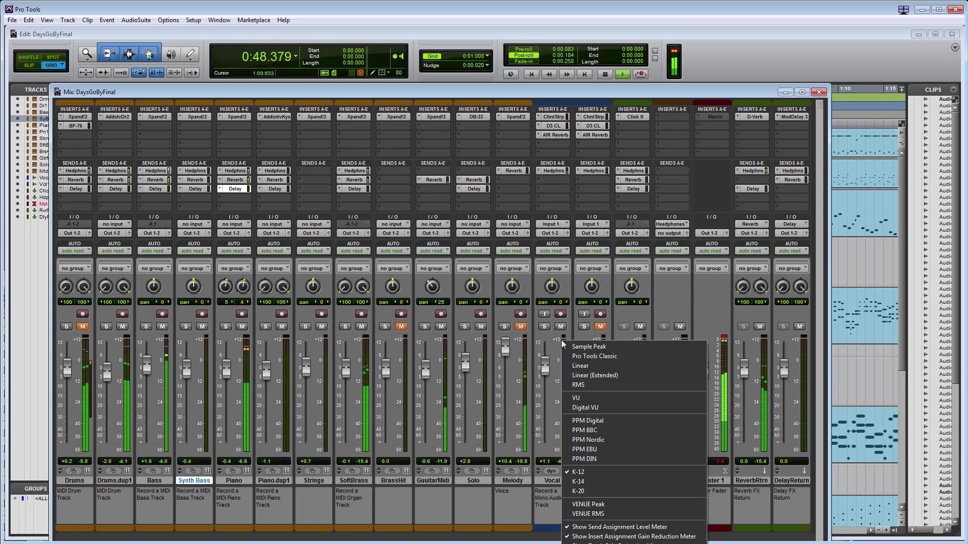
{"action": "left_click", "coordinate": [584, 407]}
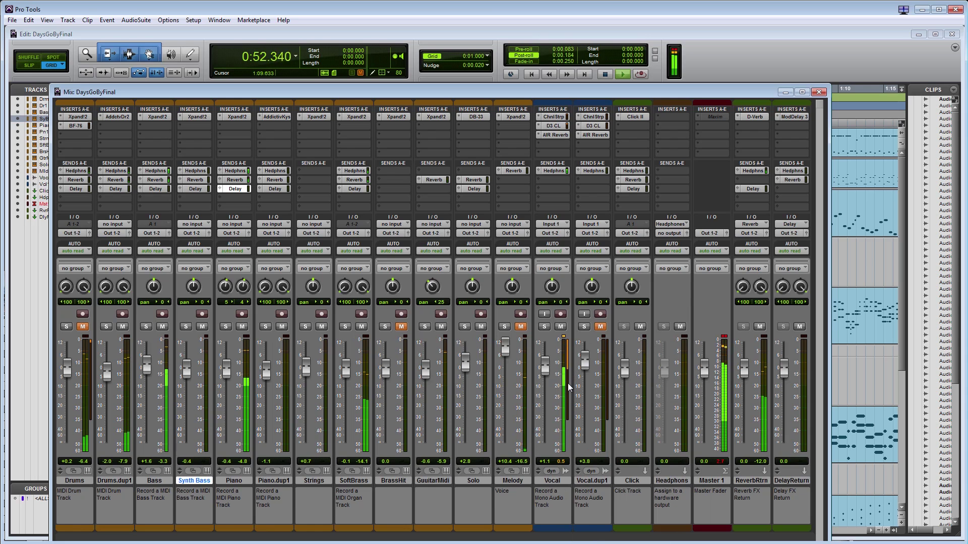
{"action": "right_click", "coordinate": [568, 387]}
{"action": "mouse_move", "coordinate": [605, 373]}
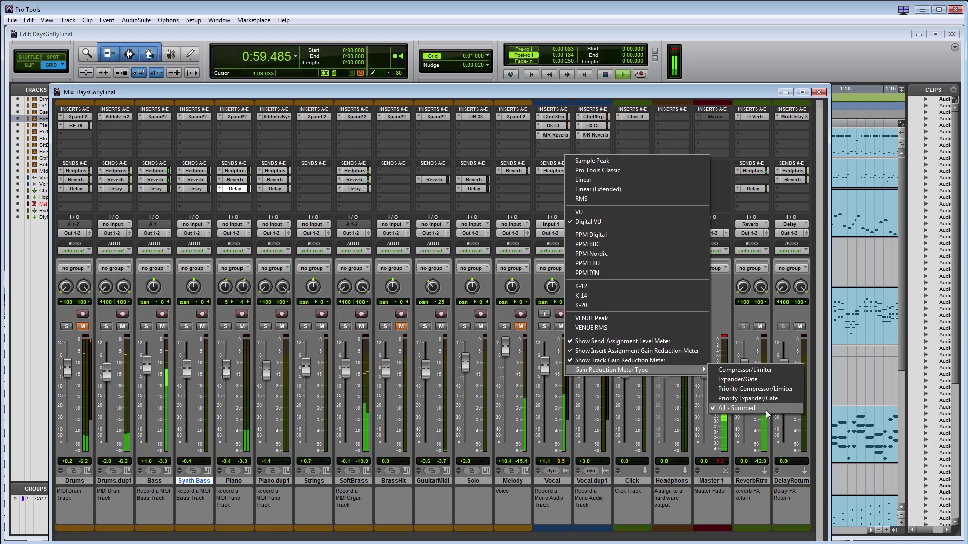
{"action": "left_click", "coordinate": [565, 405]}
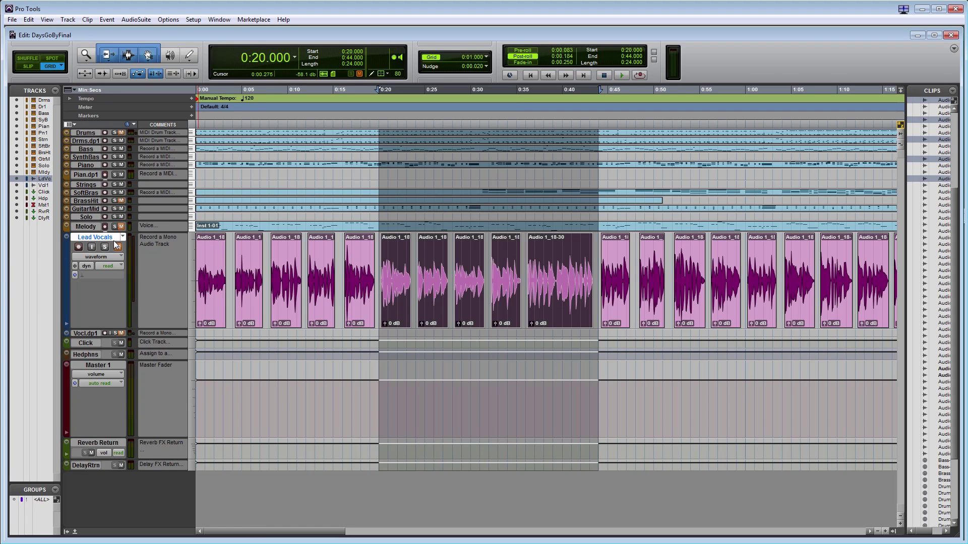
Commit Lead Vocals using Selected Tracks and Hide and Make Inactive for the source
{"action": "right_click", "coordinate": [114, 238]}
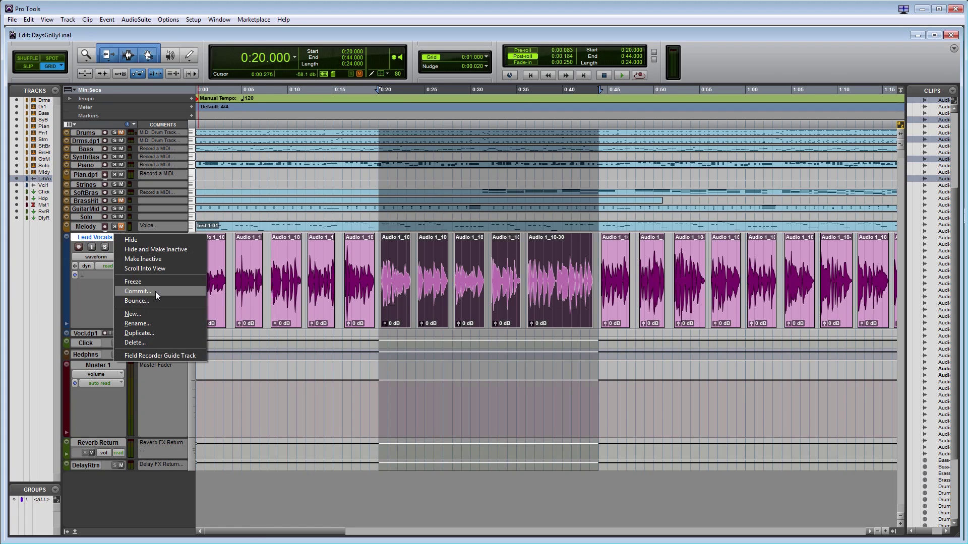
{"action": "left_click", "coordinate": [169, 292]}
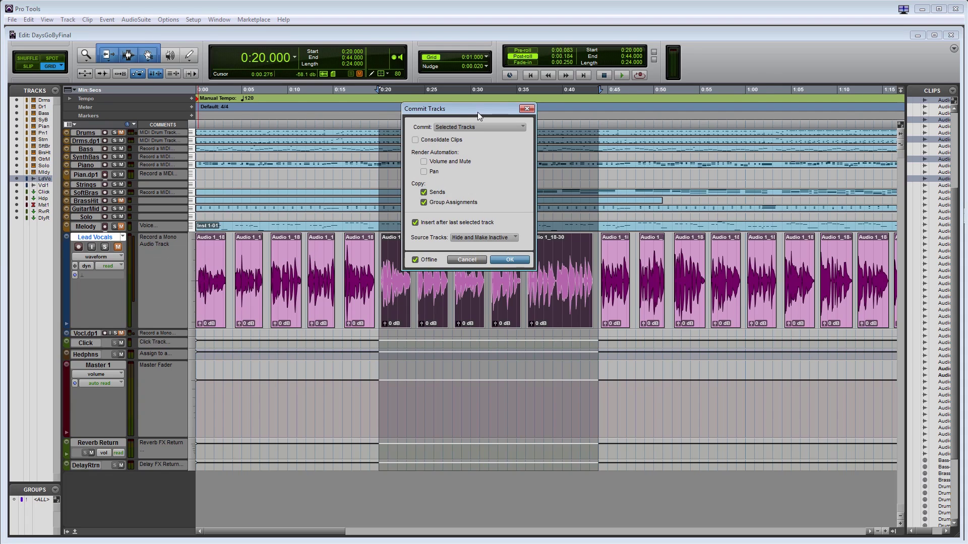
{"action": "left_click_drag", "start_coordinate": [477, 112], "coordinate": [705, 87]}
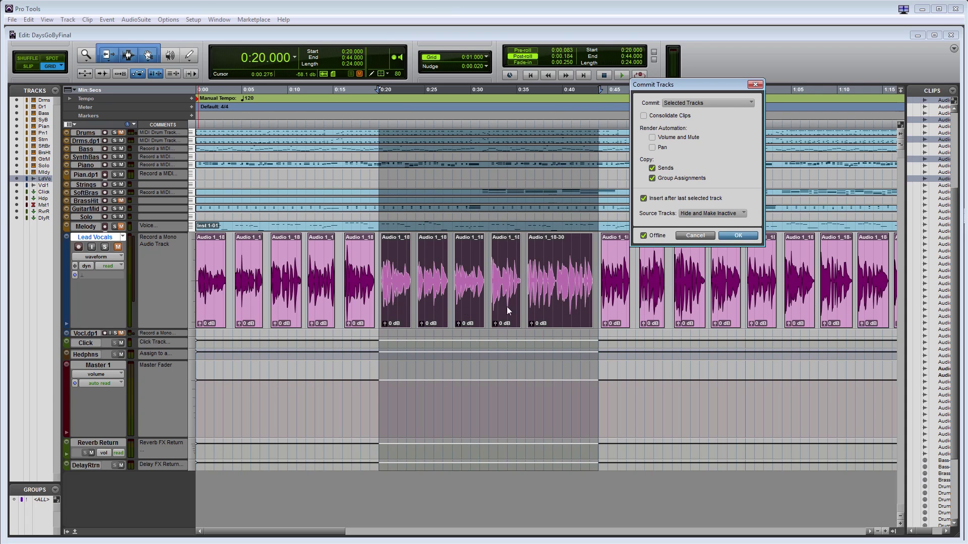
{"action": "left_click", "coordinate": [731, 102]}
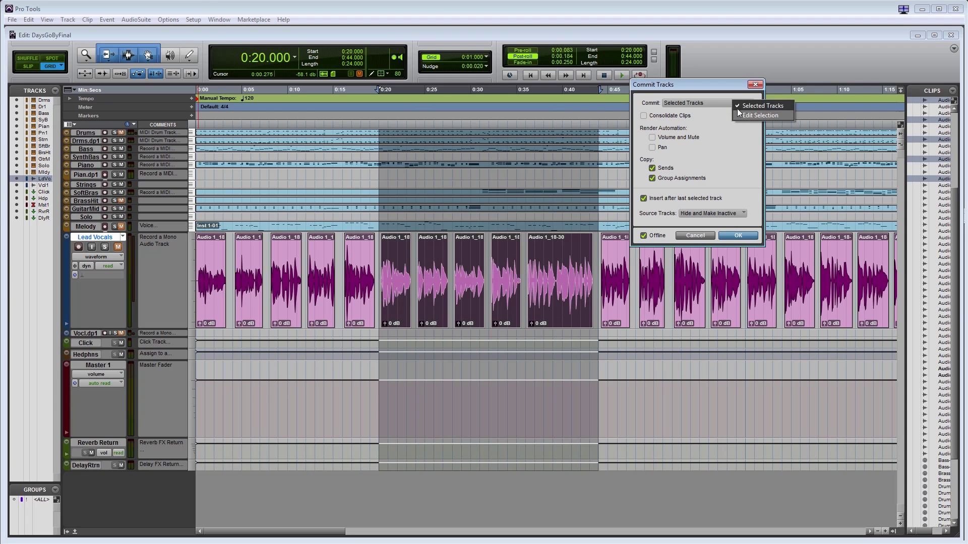
{"action": "left_click", "coordinate": [747, 107]}
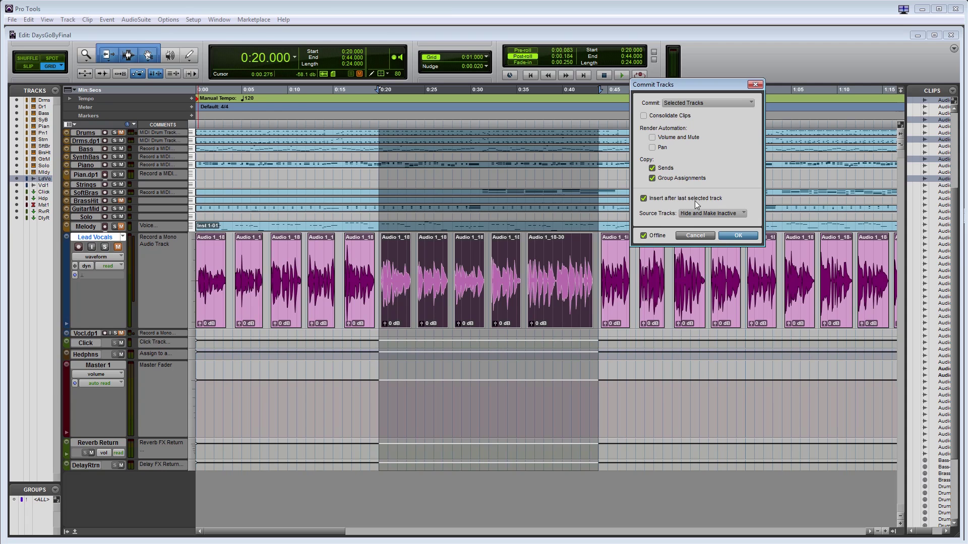
{"action": "left_click", "coordinate": [742, 212]}
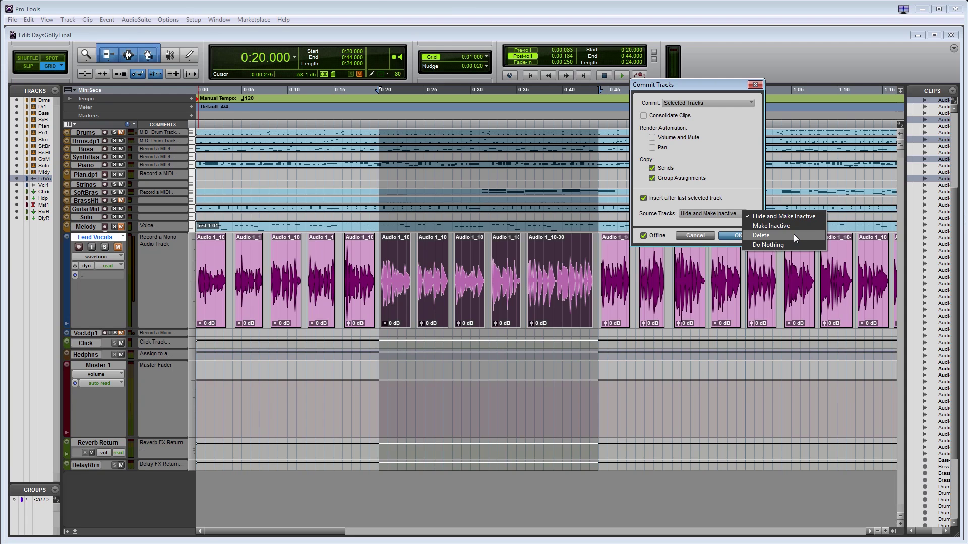
{"action": "left_click", "coordinate": [793, 216]}
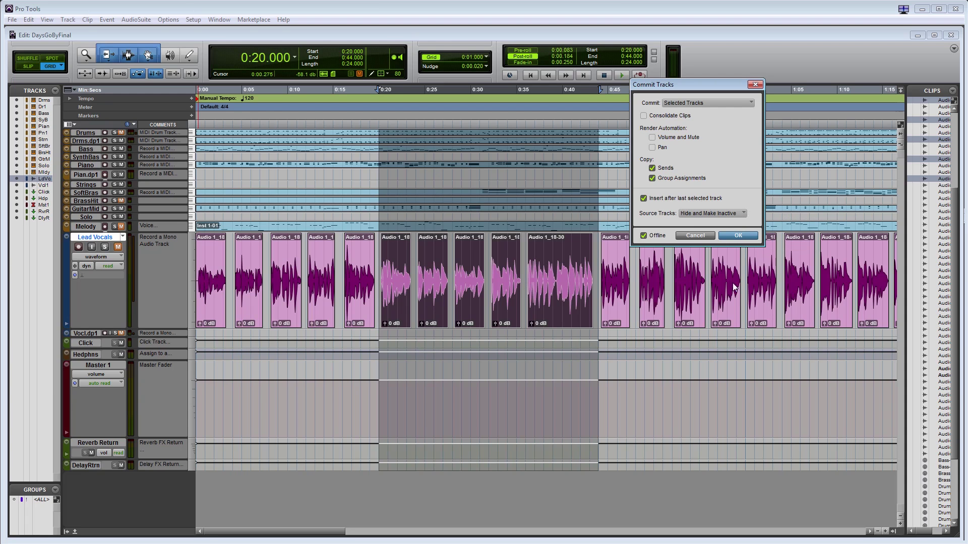
{"action": "left_click", "coordinate": [755, 236]}
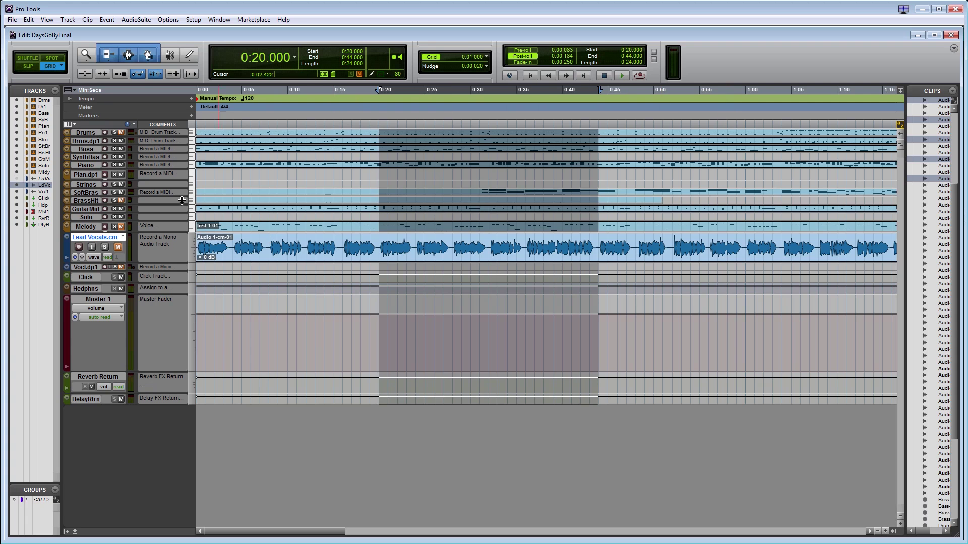
{"action": "left_click", "coordinate": [29, 20]}
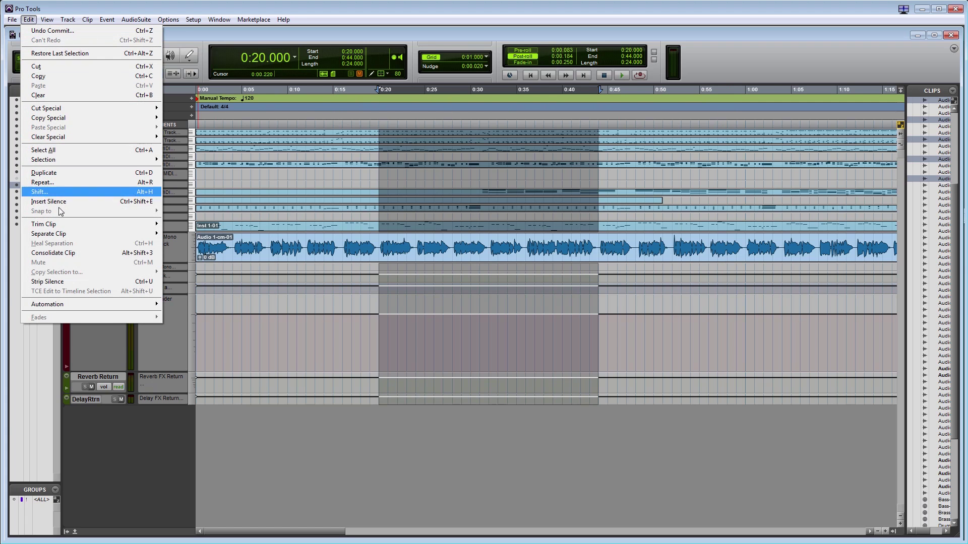
Preview Strip Silence on the Lead Vocals clip from 0:20 to 1:01 with 36 msec minimum duration
{"action": "left_click", "coordinate": [48, 281]}
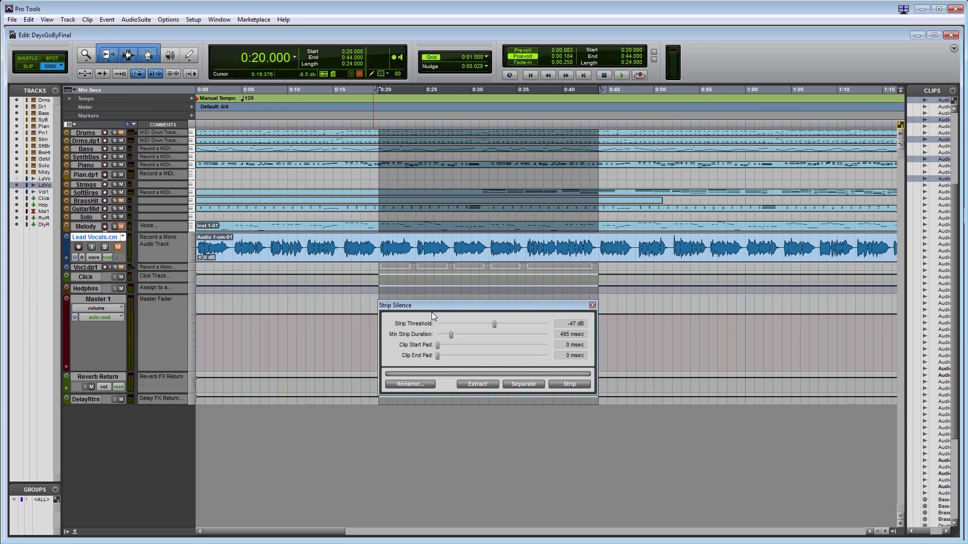
{"action": "left_click_drag", "start_coordinate": [438, 305], "coordinate": [443, 342]}
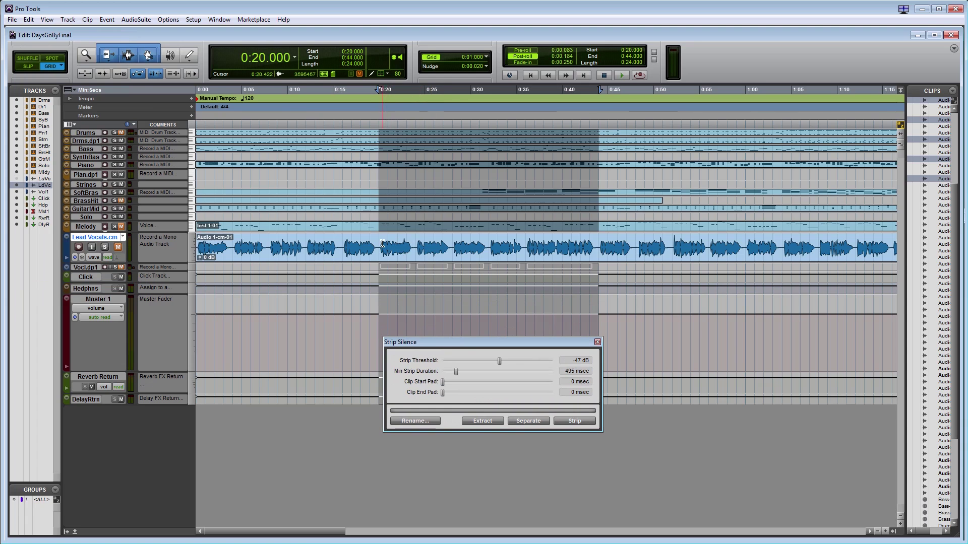
{"action": "left_click_drag", "start_coordinate": [379, 245], "coordinate": [757, 240]}
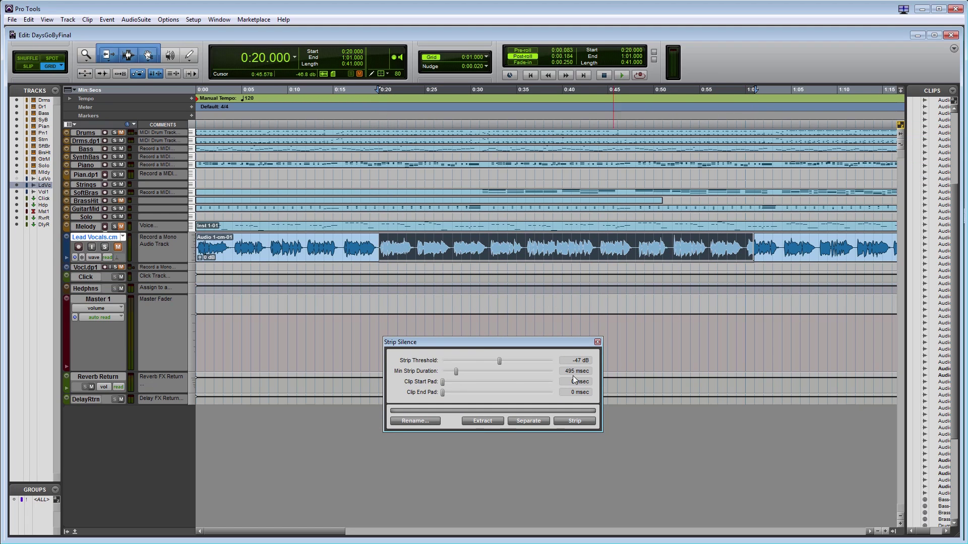
{"action": "left_click_drag", "start_coordinate": [456, 373], "coordinate": [444, 373]}
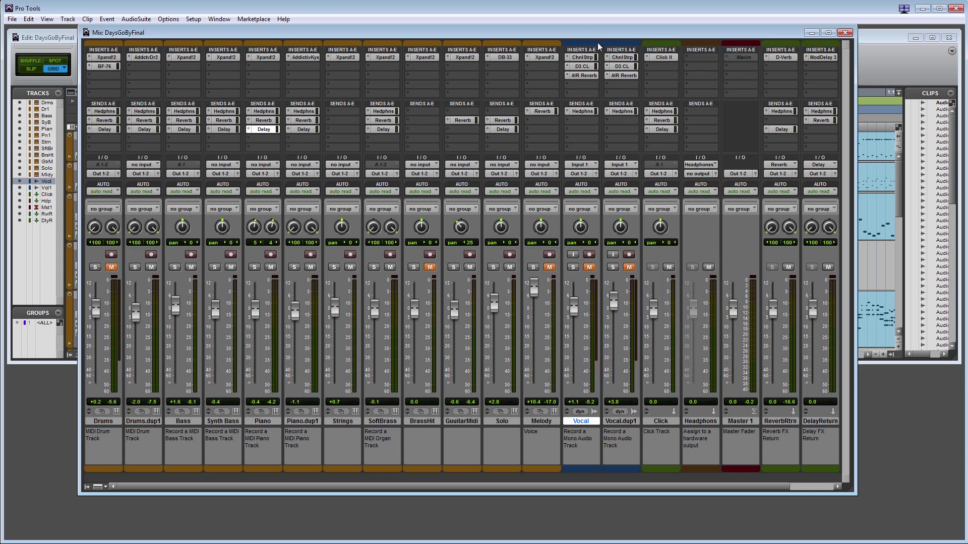
Commit the Vocal track up to its D3 CL insert and return to the Edit window
{"action": "right_click", "coordinate": [585, 69]}
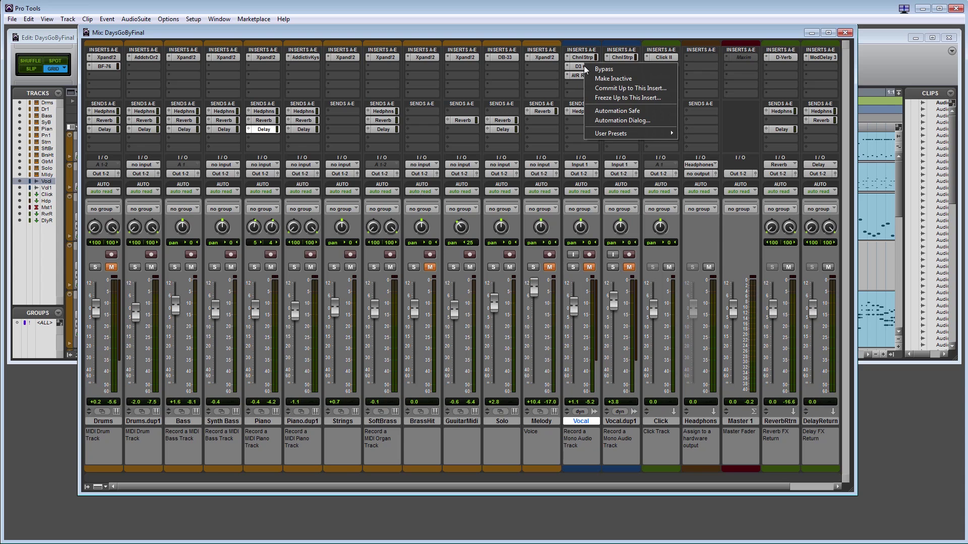
{"action": "left_click", "coordinate": [668, 92]}
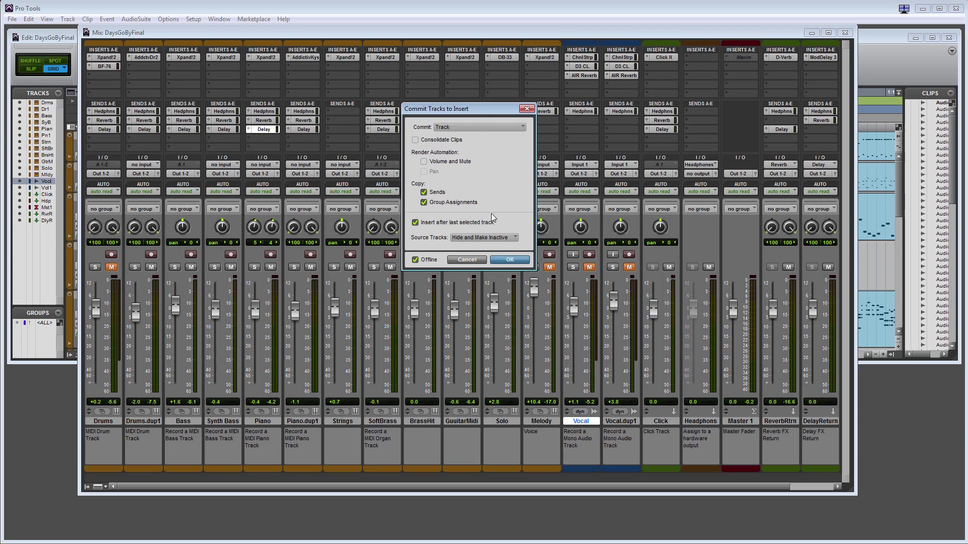
{"action": "left_click", "coordinate": [508, 260]}
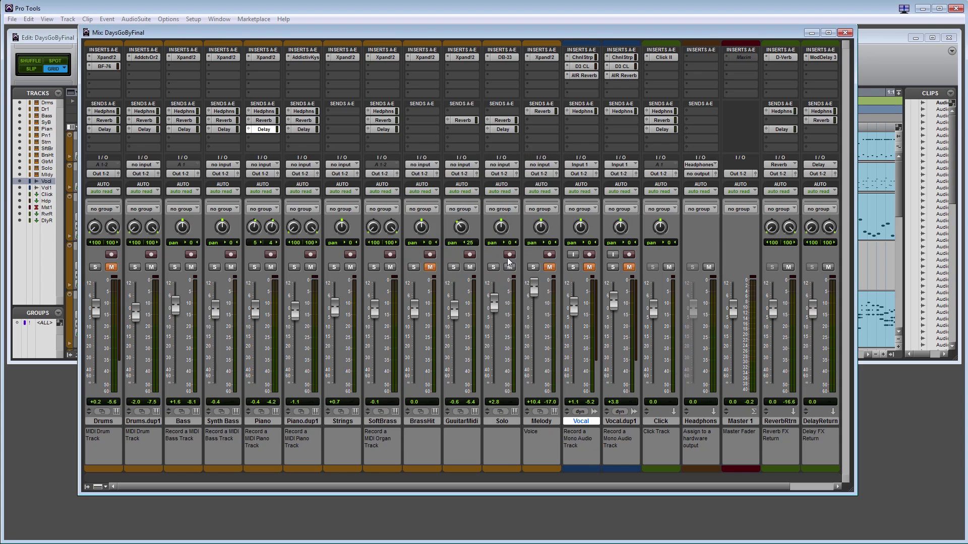
{"action": "key", "text": "ctrl+equal"}
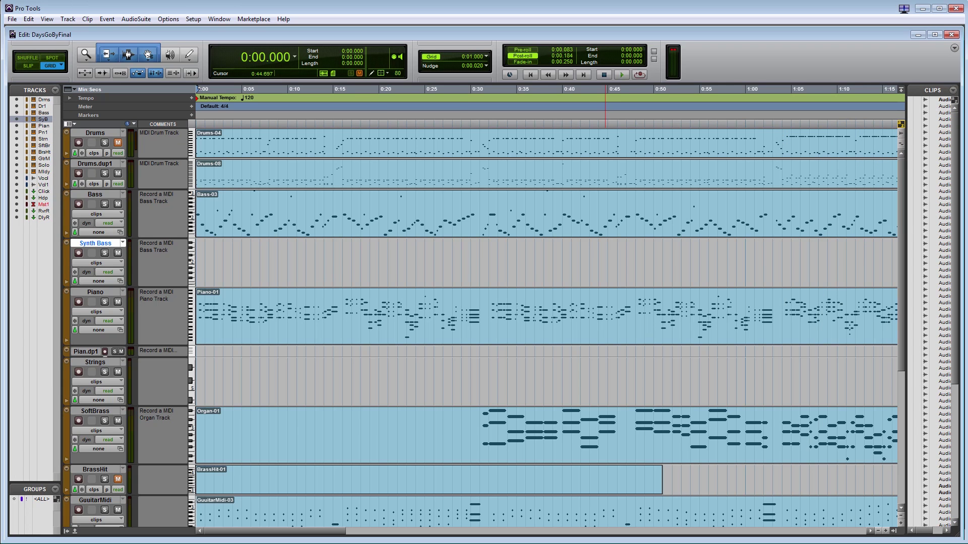
Create a new mono audio track, Audio 1, and position it directly below Bass
{"action": "left_click", "coordinate": [69, 20]}
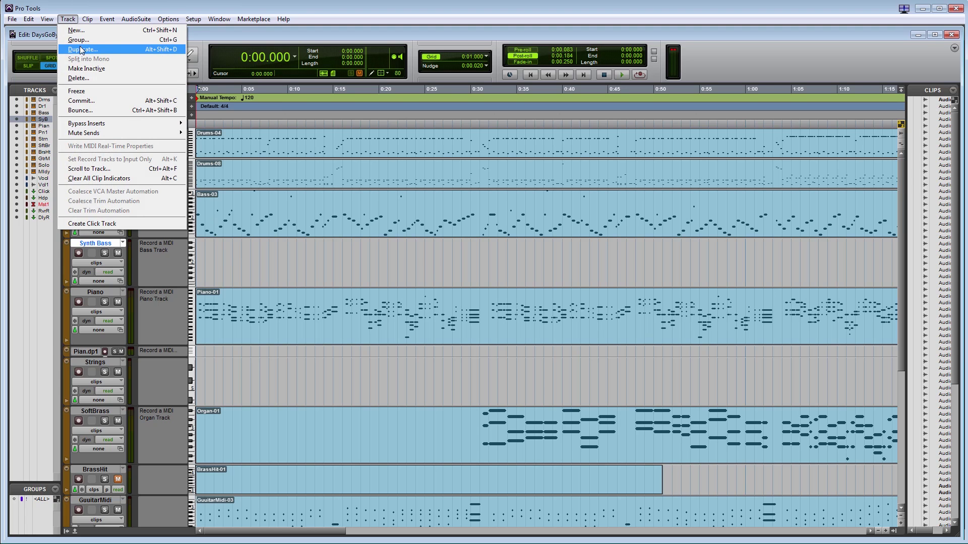
{"action": "left_click", "coordinate": [85, 32]}
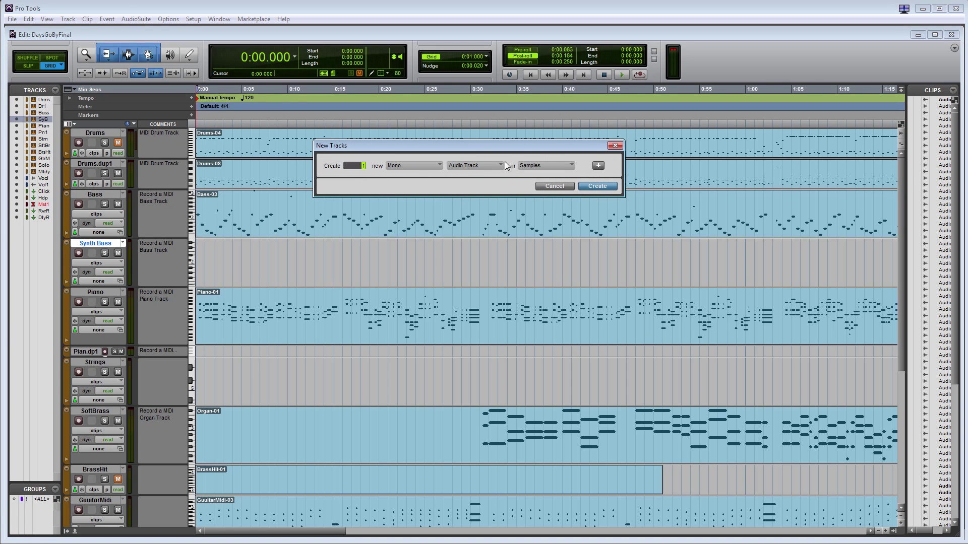
{"action": "left_click", "coordinate": [613, 187]}
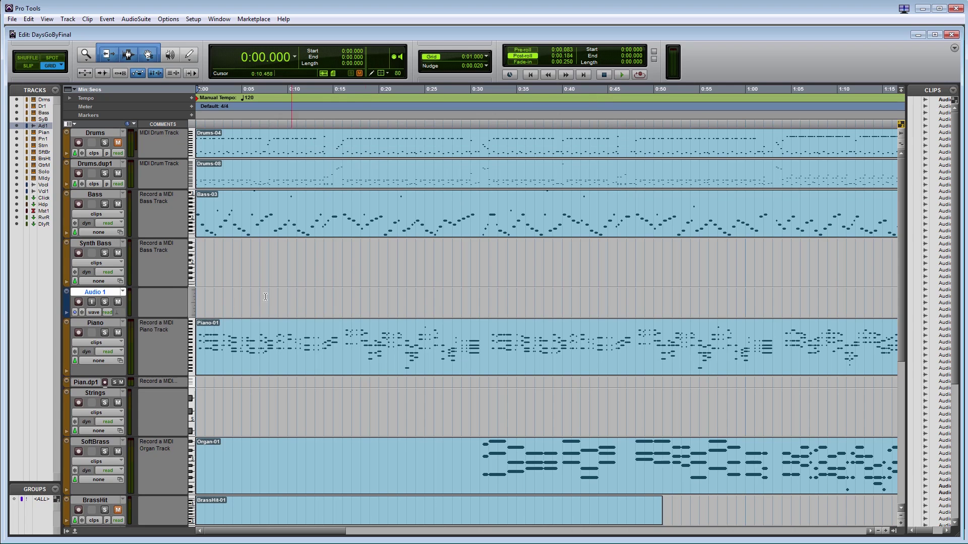
{"action": "left_click_drag", "start_coordinate": [127, 299], "coordinate": [111, 238]}
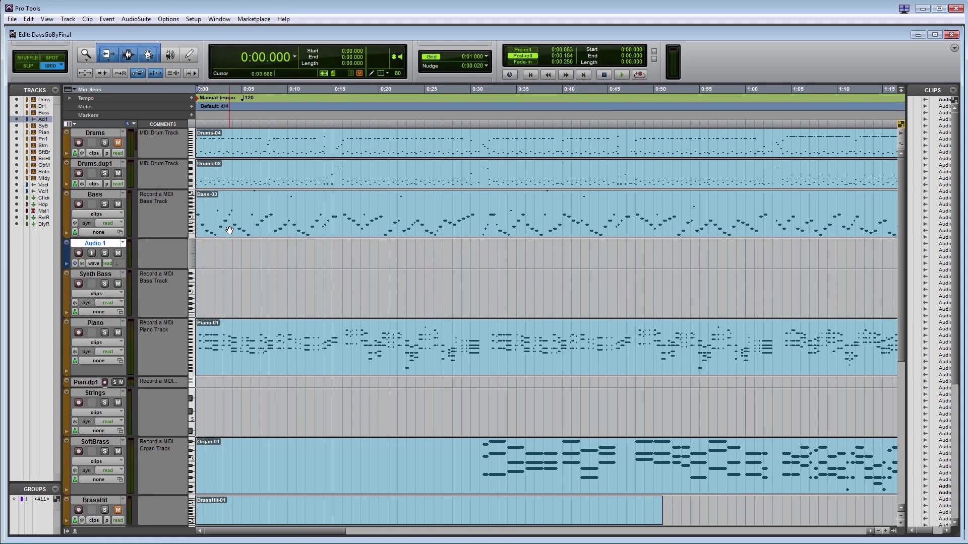
Enlarge Audio 1 and bounce the Bass-03 MIDI clip onto it
{"action": "left_click_drag", "start_coordinate": [166, 270], "coordinate": [166, 306]}
{"action": "left_click", "coordinate": [309, 222]}
{"action": "left_click_drag", "start_coordinate": [304, 285], "coordinate": [304, 286]}
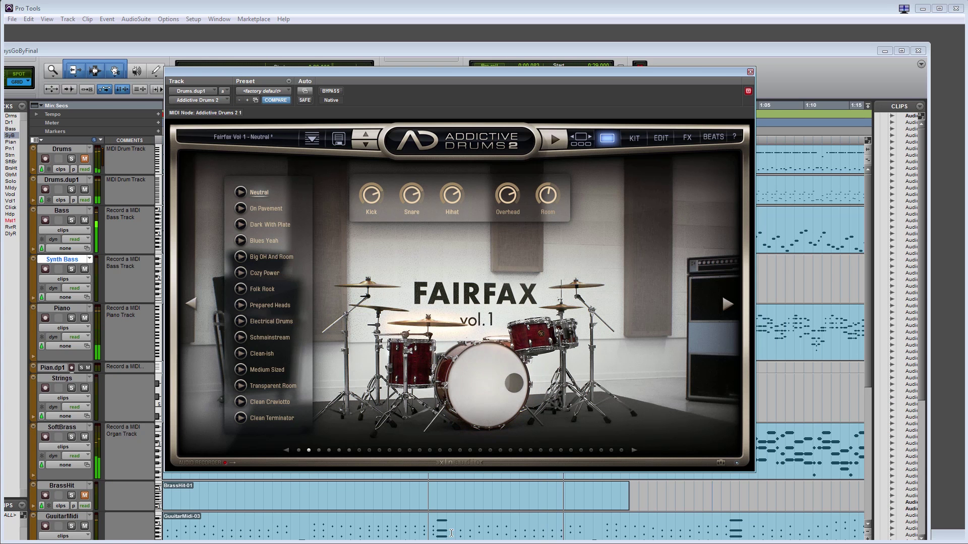
Switch Addictive Drums 2 between its KIT and EDIT pages, ending on the kit view
{"action": "left_click", "coordinate": [636, 139]}
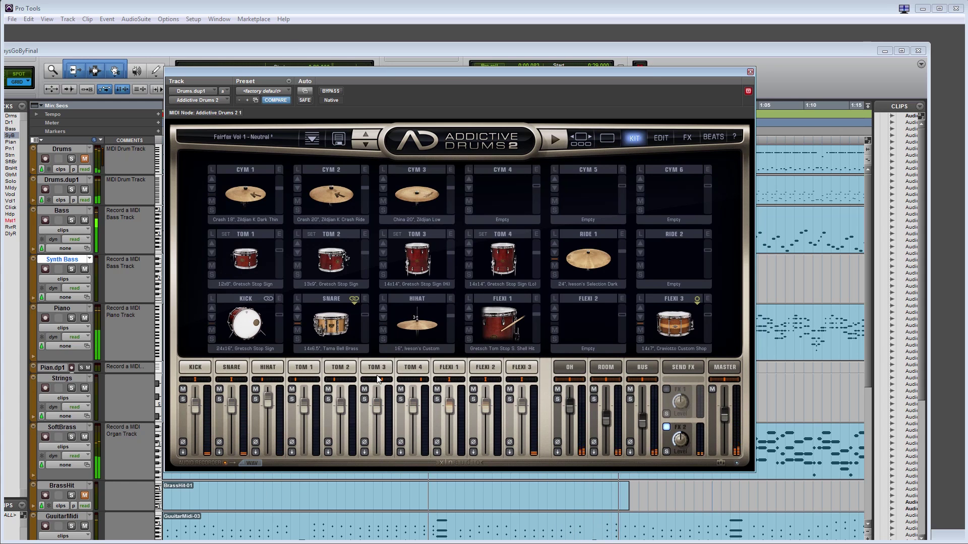
{"action": "left_click", "coordinate": [663, 137]}
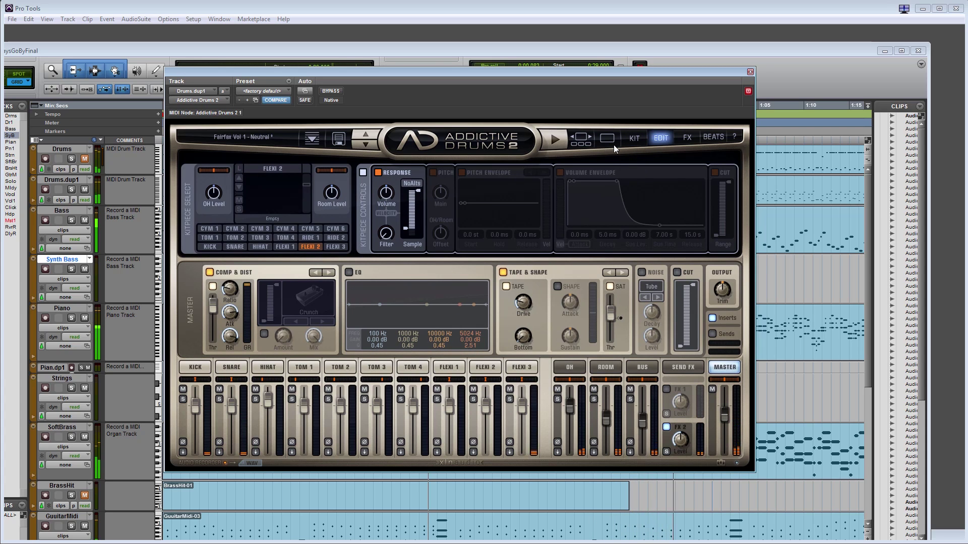
{"action": "left_click", "coordinate": [635, 137]}
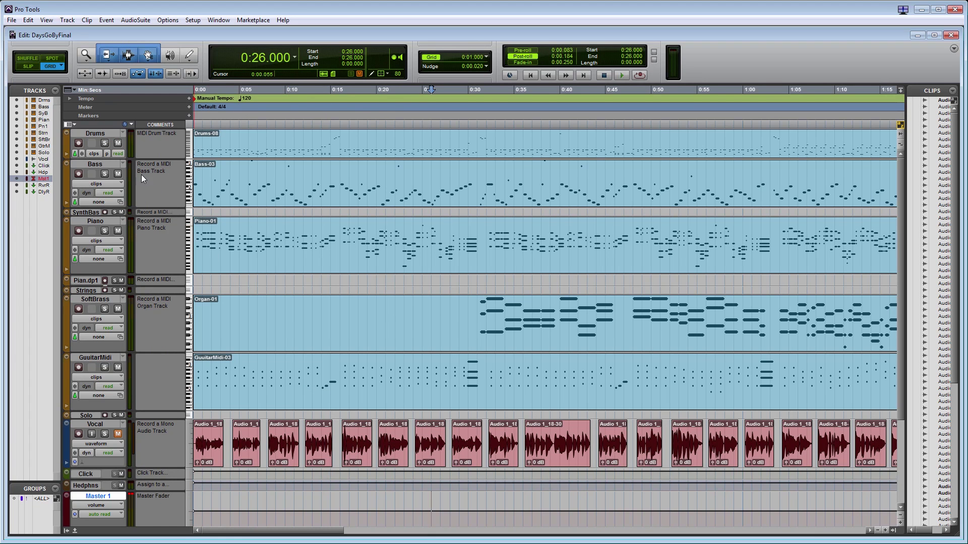
Select Drums through Vocal and bounce them offline as 24-bit, 48 kHz interleaved WAVs to H:
{"action": "left_click", "coordinate": [110, 133]}
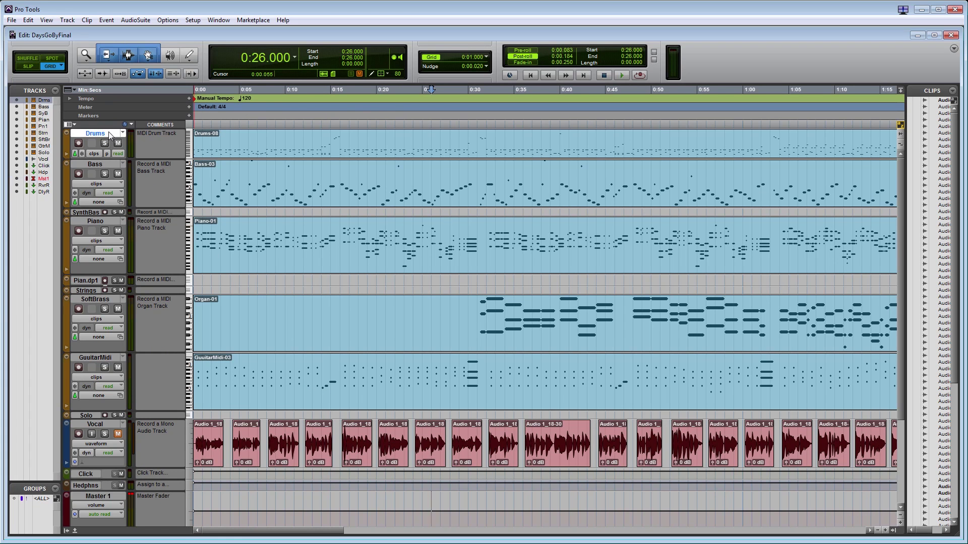
{"action": "left_click", "coordinate": [95, 425], "text": "shift"}
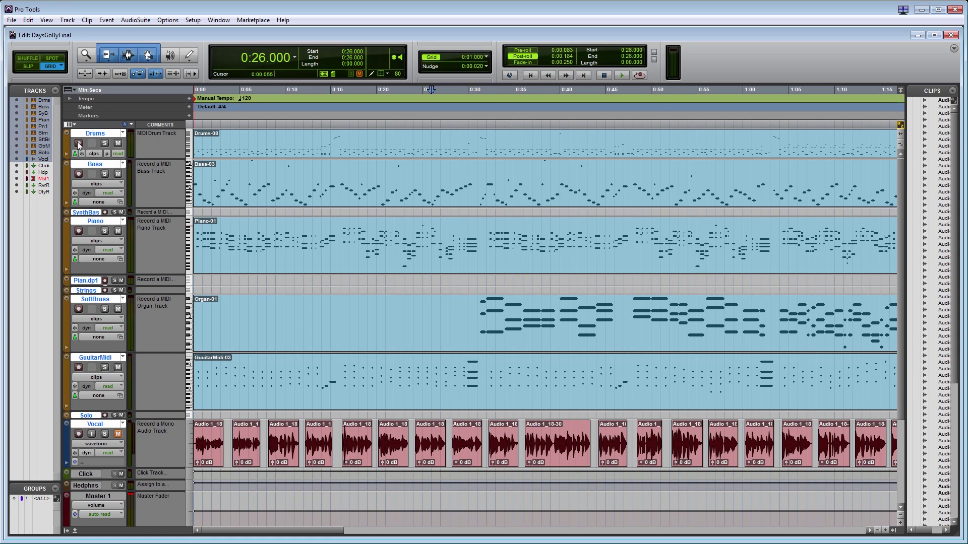
{"action": "left_click", "coordinate": [69, 20]}
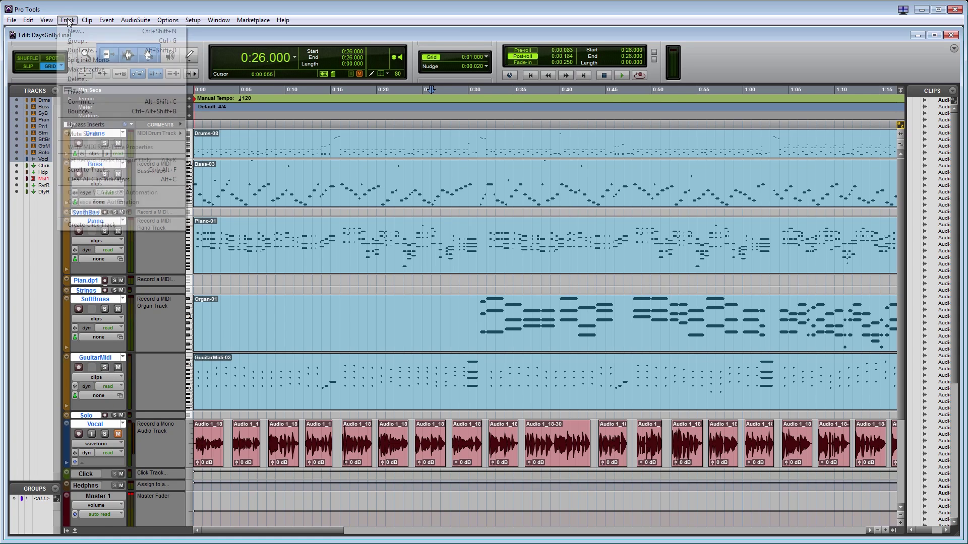
{"action": "left_click", "coordinate": [108, 112]}
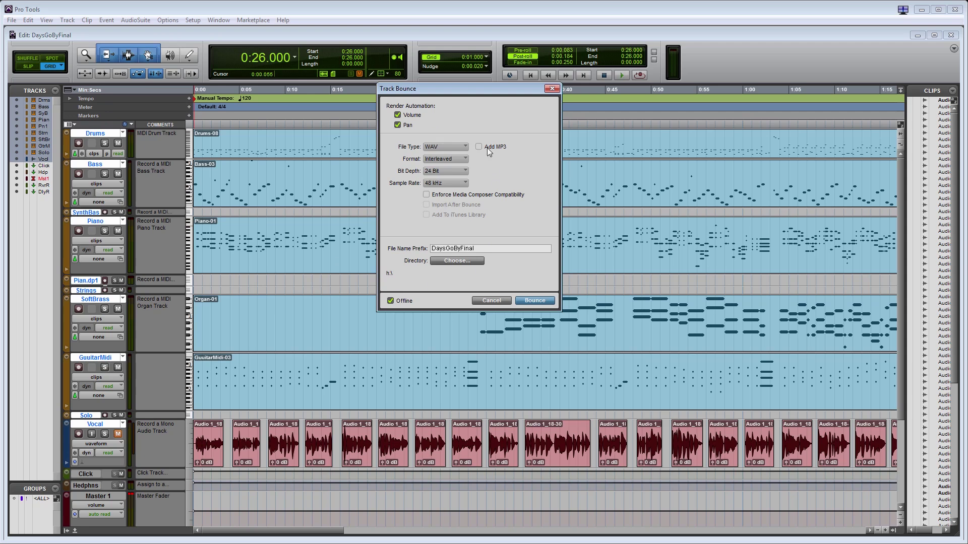
{"action": "left_click", "coordinate": [454, 261]}
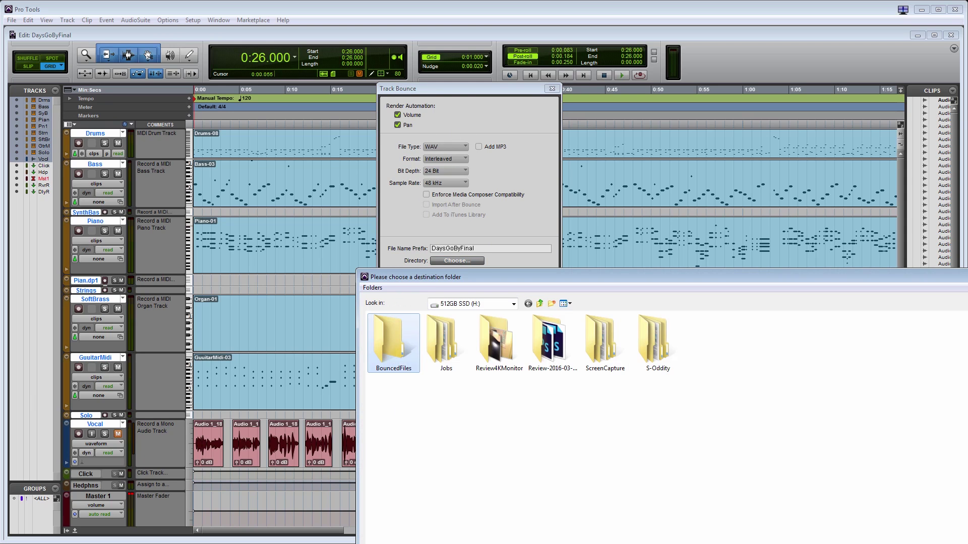
{"action": "key", "text": "Return"}
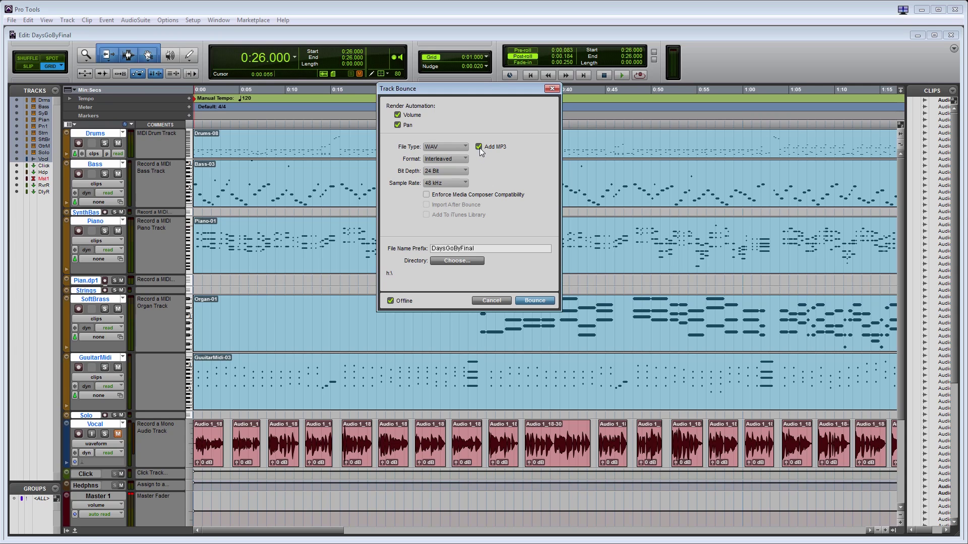
{"action": "left_click", "coordinate": [538, 300]}
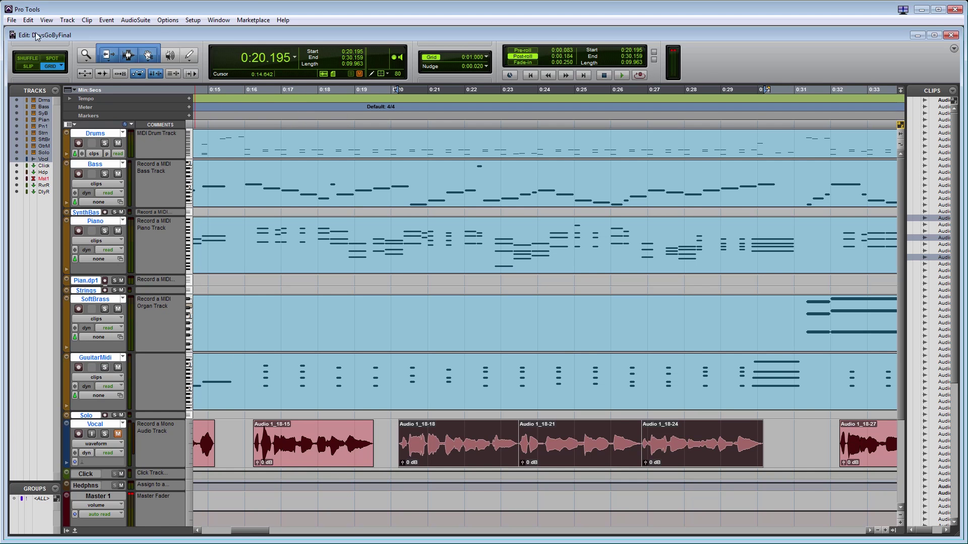
Create batch fades for the vocal clips, flattening the fade-in and reshaping the crossfade curves
{"action": "left_click", "coordinate": [29, 22]}
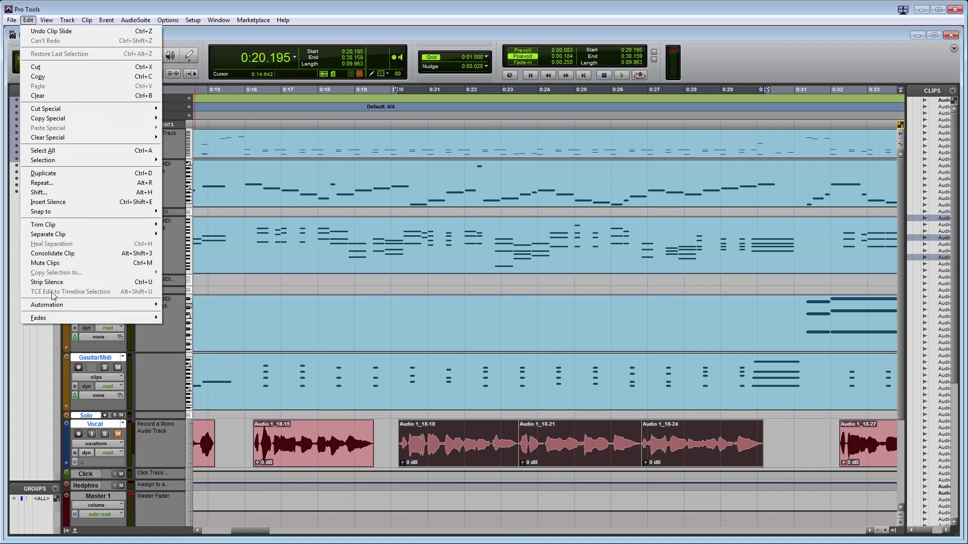
{"action": "mouse_move", "coordinate": [56, 321]}
{"action": "left_click", "coordinate": [194, 320]}
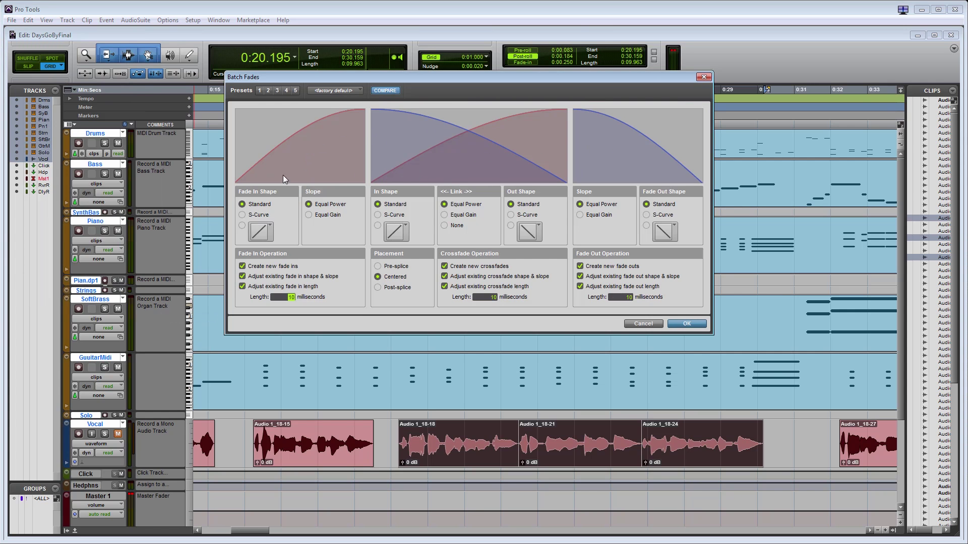
{"action": "mouse_move", "coordinate": [281, 138]}
{"action": "left_mouse_down"}
{"action": "mouse_move", "coordinate": [280, 164]}
{"action": "mouse_move", "coordinate": [285, 142]}
{"action": "mouse_move", "coordinate": [290, 153]}
{"action": "left_mouse_up"}
{"action": "left_click_drag", "start_coordinate": [469, 145], "coordinate": [463, 166]}
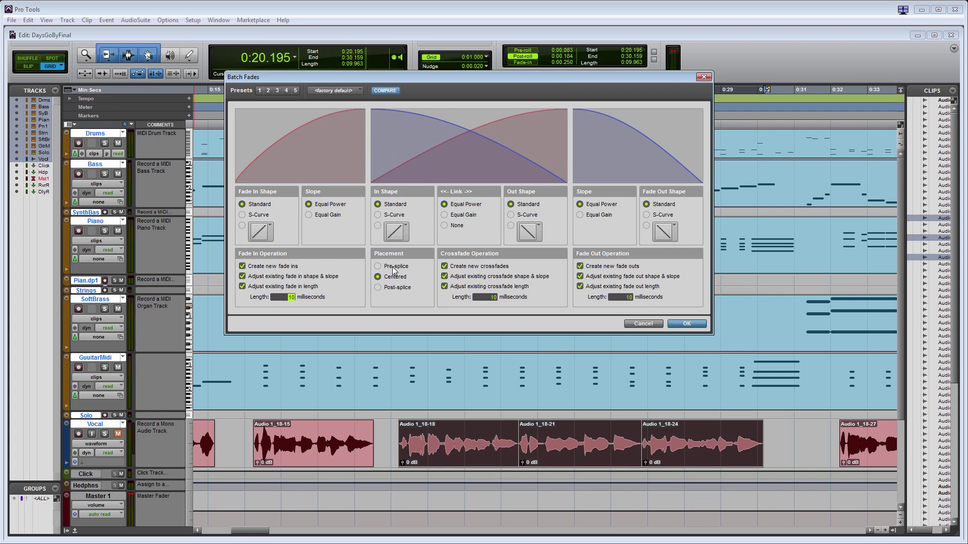
Set crossfade placement to Post-splice, then slide a vocal clip earlier in the timeline
{"action": "left_click", "coordinate": [394, 269]}
{"action": "left_click", "coordinate": [394, 277]}
{"action": "left_click", "coordinate": [396, 288]}
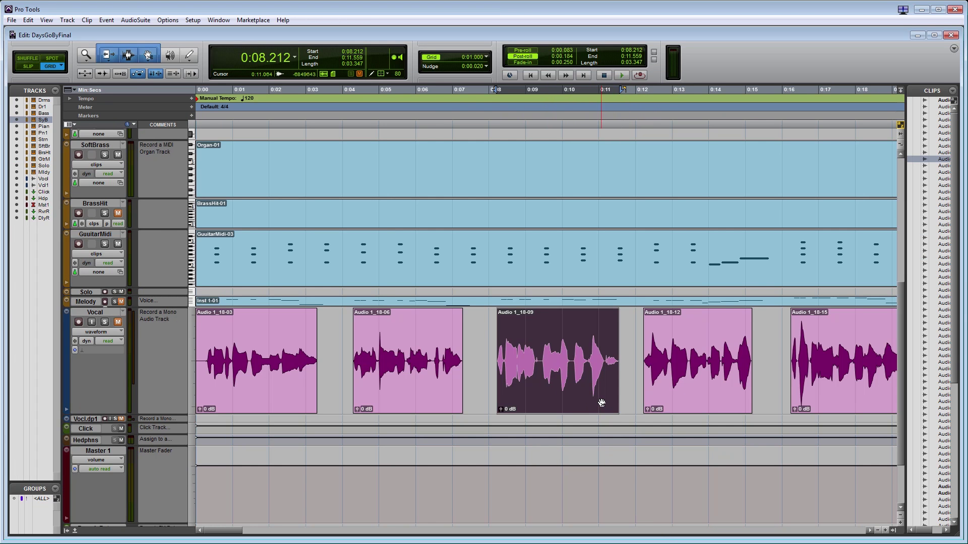
{"action": "left_click_drag", "start_coordinate": [601, 400], "coordinate": [532, 407]}
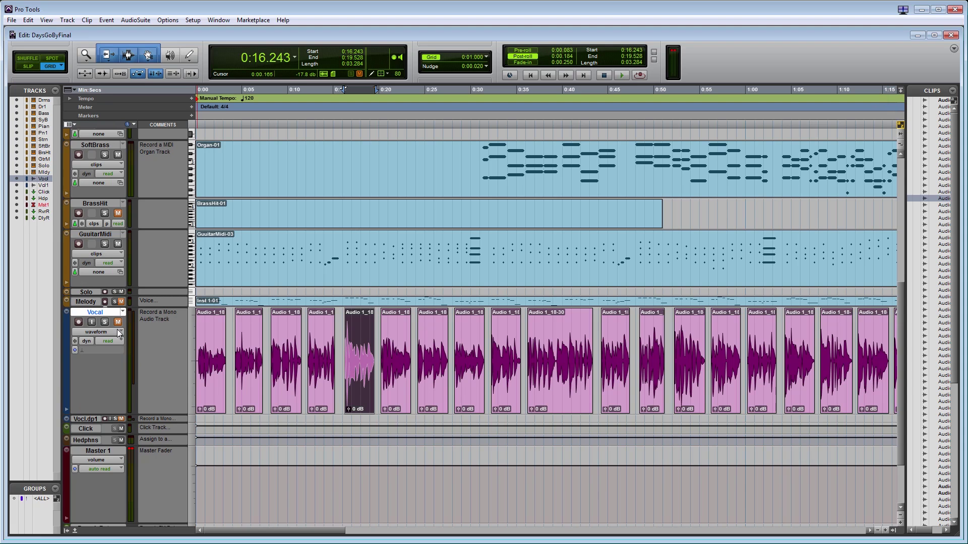
Freeze the Vocal track and clear the selection
{"action": "right_click", "coordinate": [113, 312]}
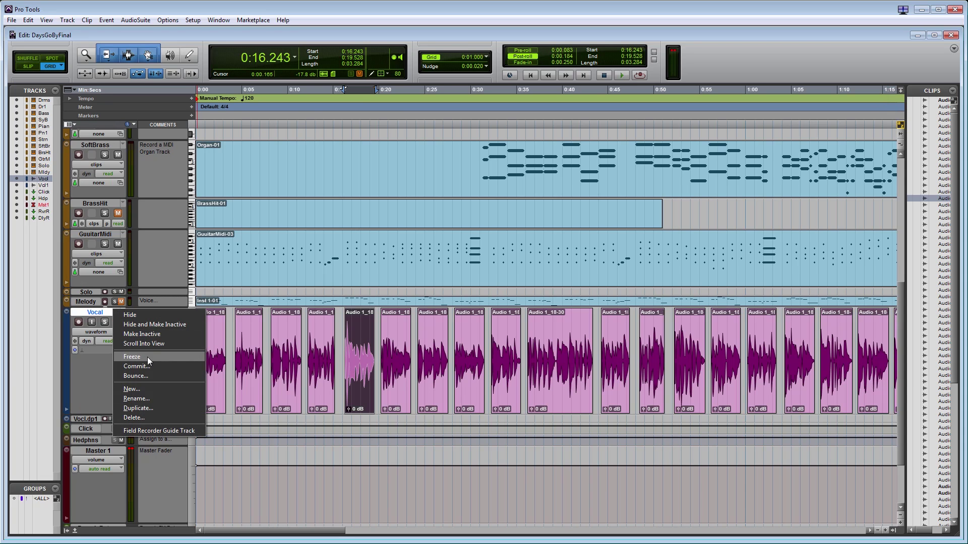
{"action": "left_click", "coordinate": [153, 356]}
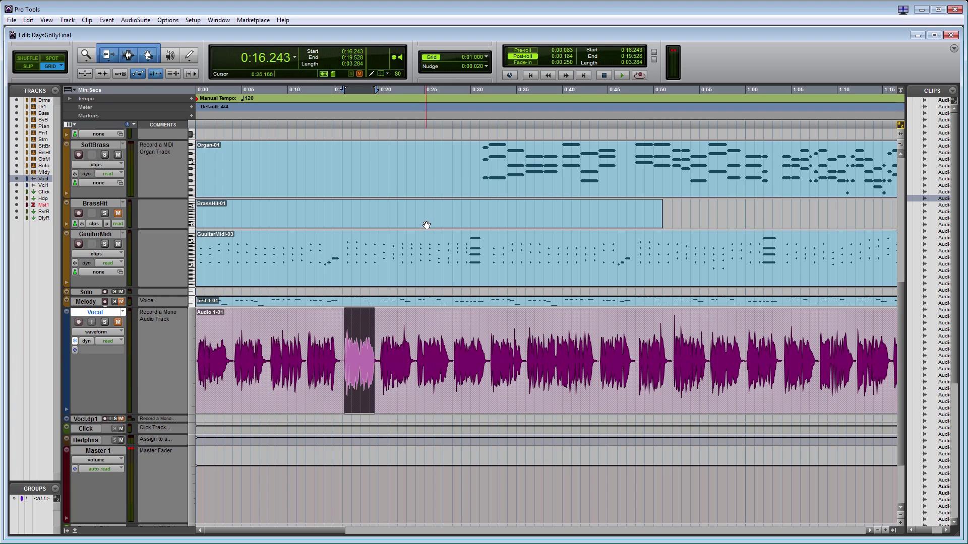
{"action": "left_click", "coordinate": [453, 330]}
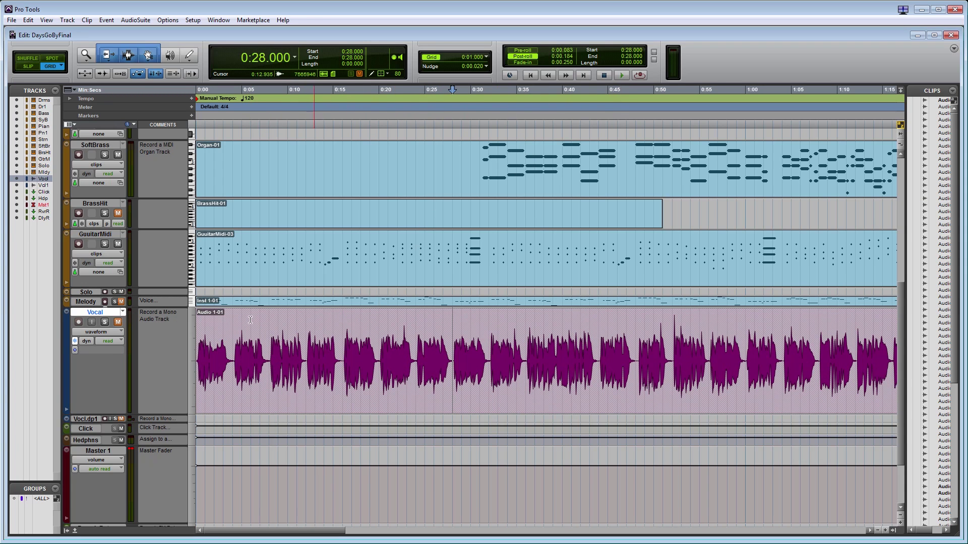
Unfreeze the Vocal track and move one vocal clip later to 0:28.770
{"action": "right_click", "coordinate": [111, 313]}
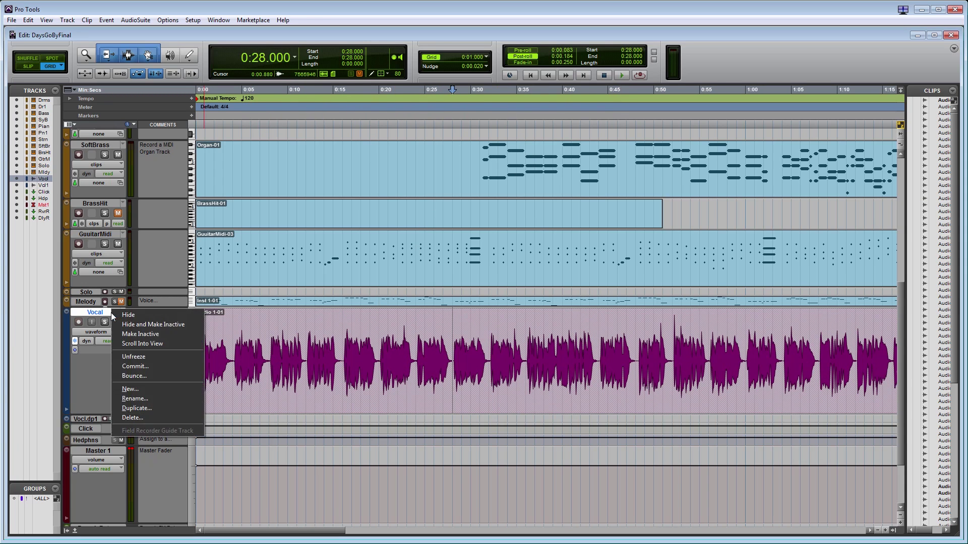
{"action": "left_click", "coordinate": [145, 355]}
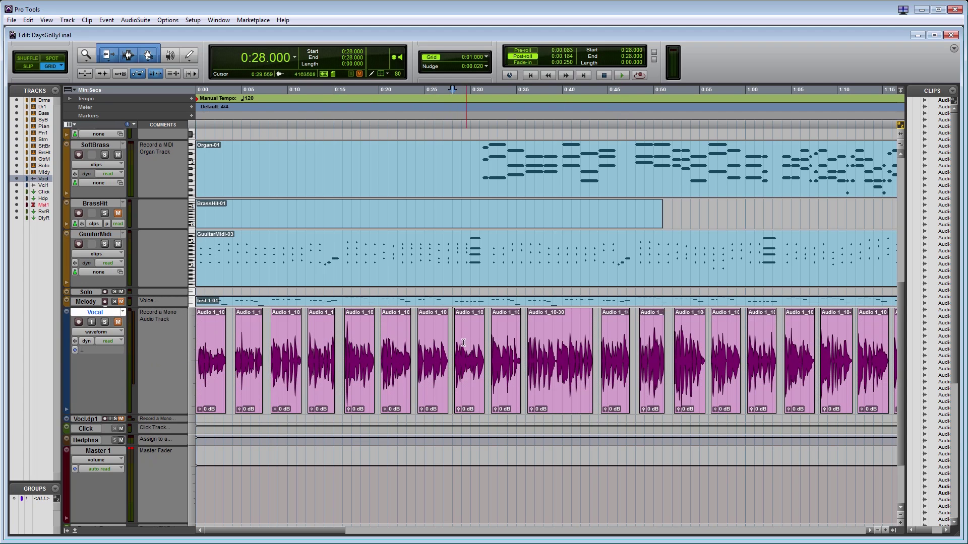
{"action": "left_click_drag", "start_coordinate": [469, 398], "coordinate": [475, 398]}
Freeze the Vocal track again and clear the clip selection
{"action": "right_click", "coordinate": [91, 312]}
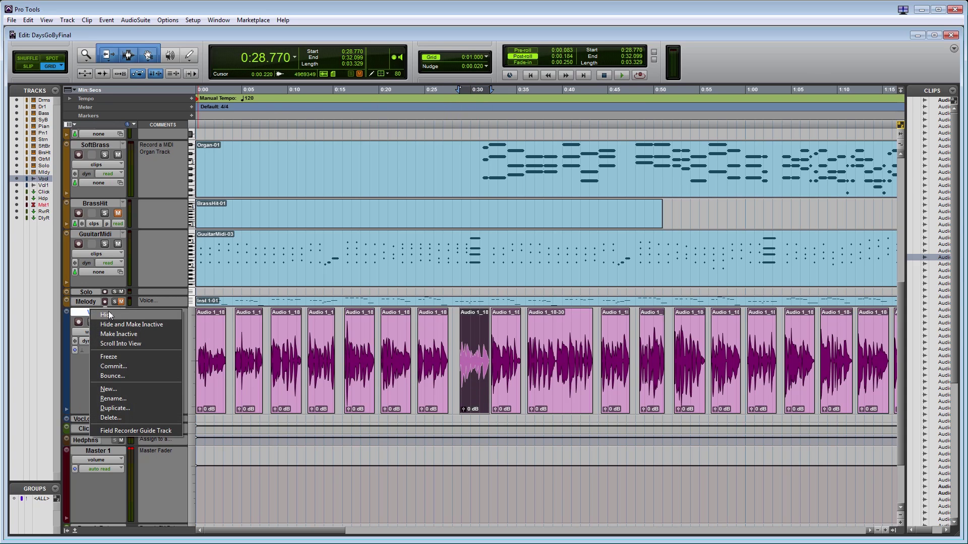
{"action": "left_click", "coordinate": [123, 356]}
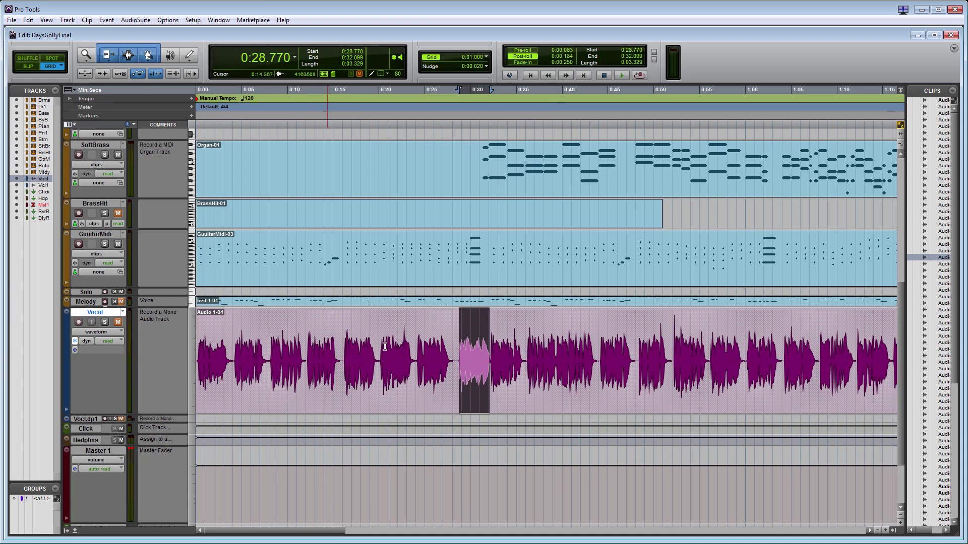
{"action": "left_click", "coordinate": [544, 354]}
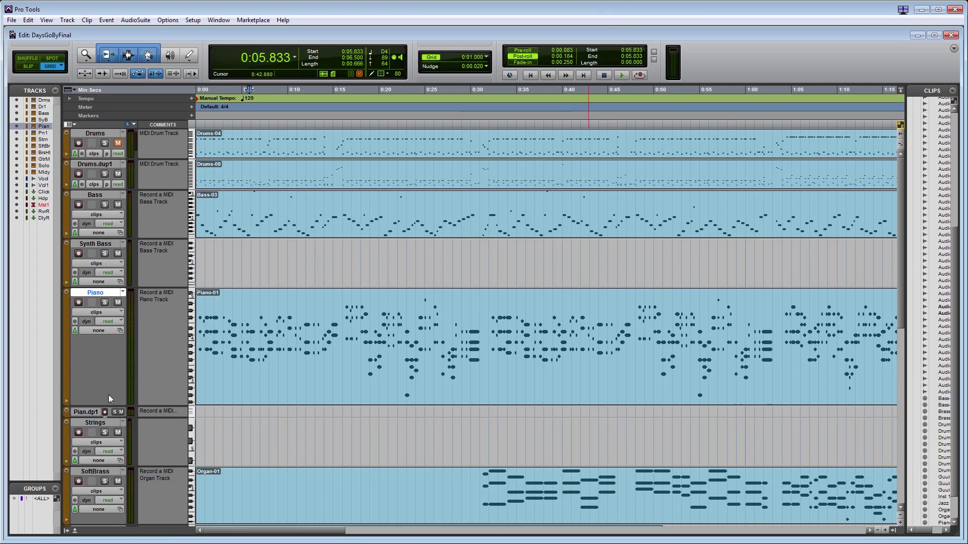
Freeze the Piano MIDI track, then unfreeze it back to editable MIDI
{"action": "right_click", "coordinate": [103, 292]}
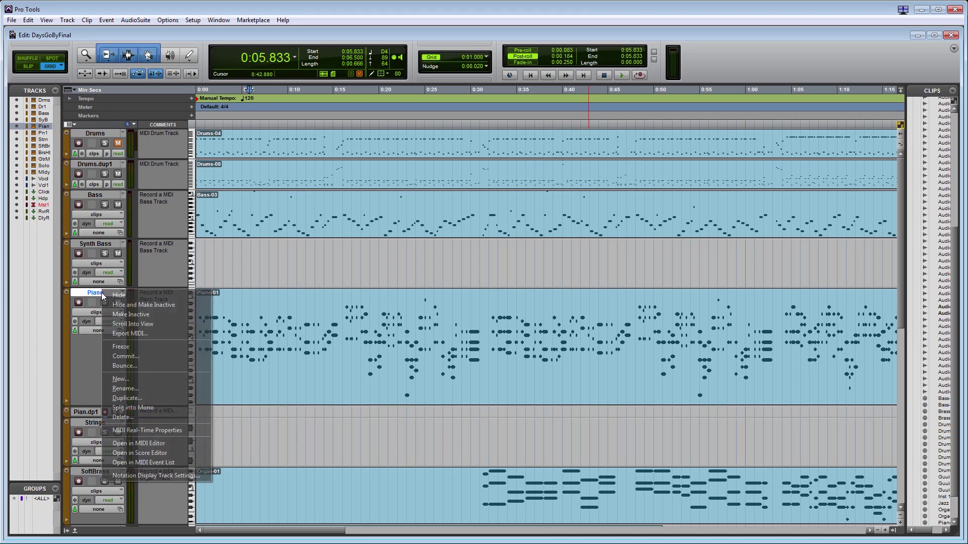
{"action": "left_click", "coordinate": [132, 347]}
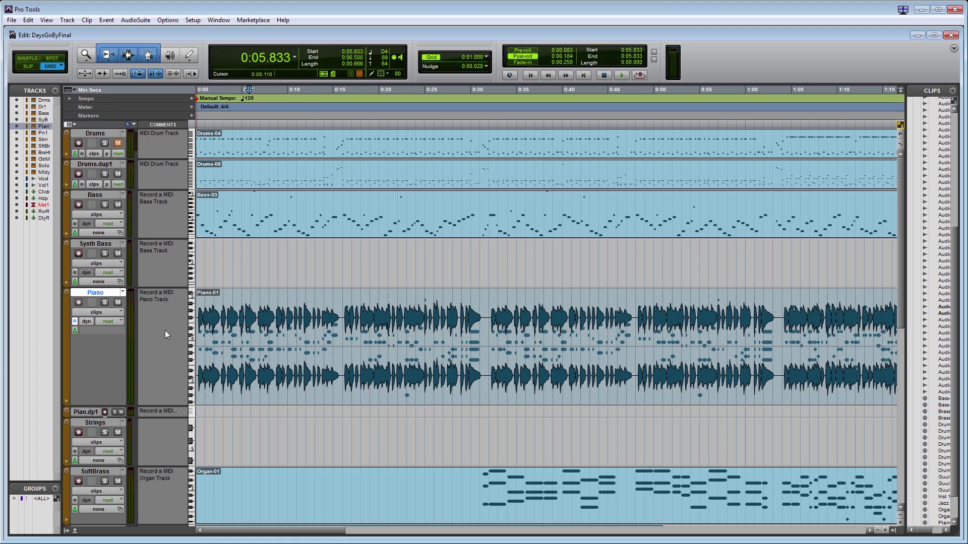
{"action": "right_click", "coordinate": [109, 294]}
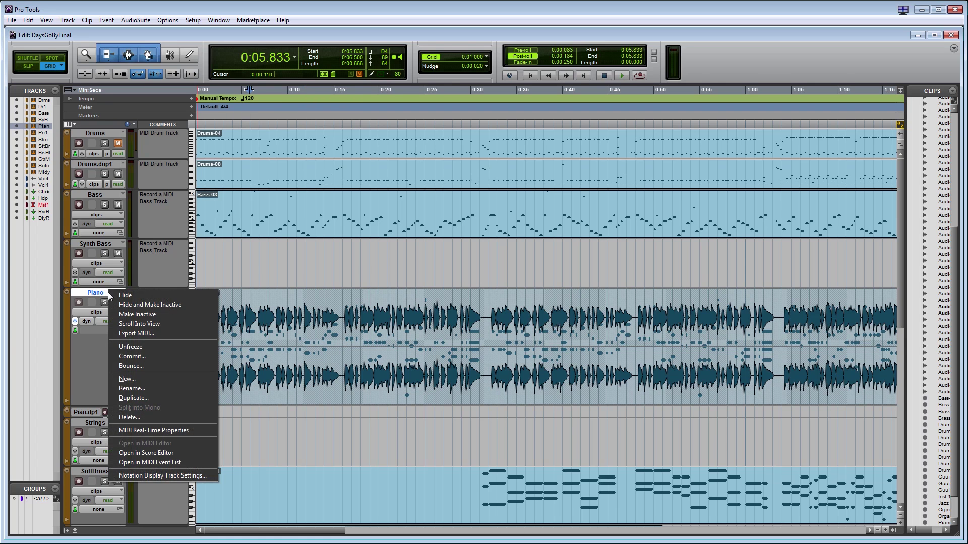
{"action": "left_click", "coordinate": [143, 344]}
In the MIDI Editor, raise the Piano note near 0:05.8 to F#4 and close the editor
{"action": "double_click", "coordinate": [302, 396]}
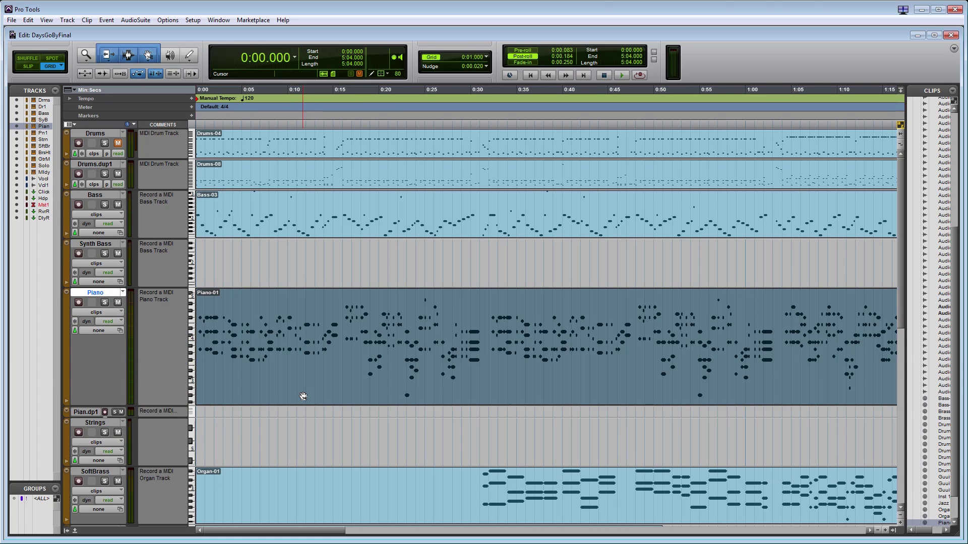
{"action": "left_click", "coordinate": [313, 426]}
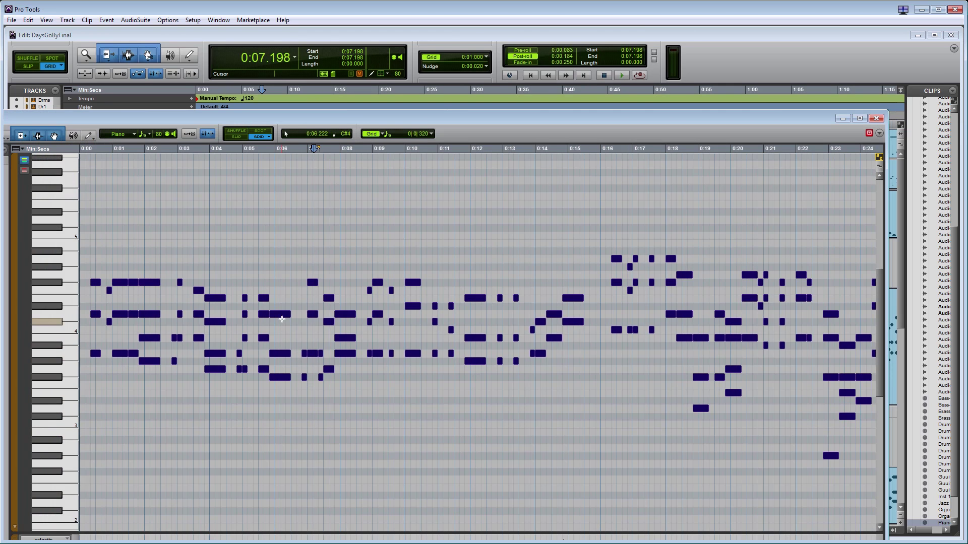
{"action": "left_click_drag", "start_coordinate": [283, 318], "coordinate": [282, 287]}
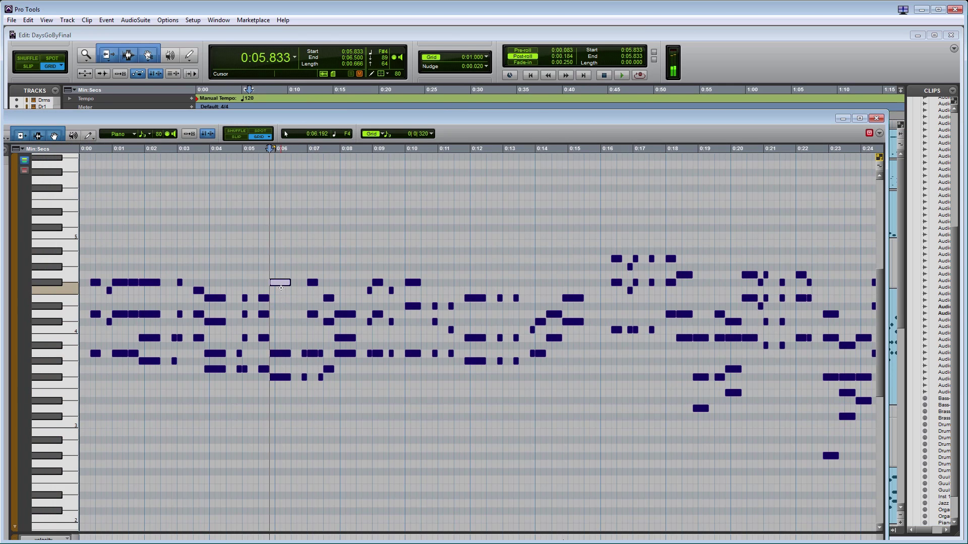
{"action": "left_click", "coordinate": [876, 118]}
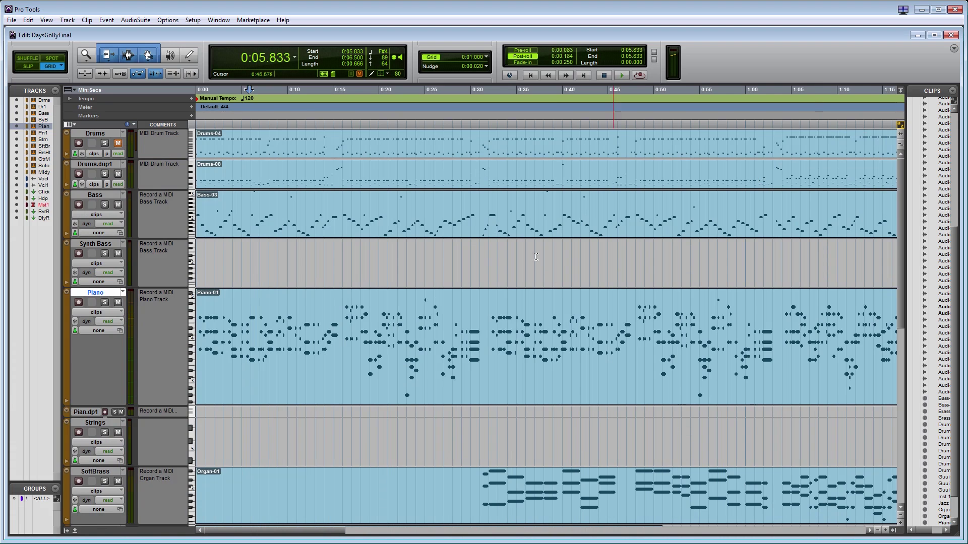
Freeze the edited Piano track again to render it to audio
{"action": "right_click", "coordinate": [102, 294]}
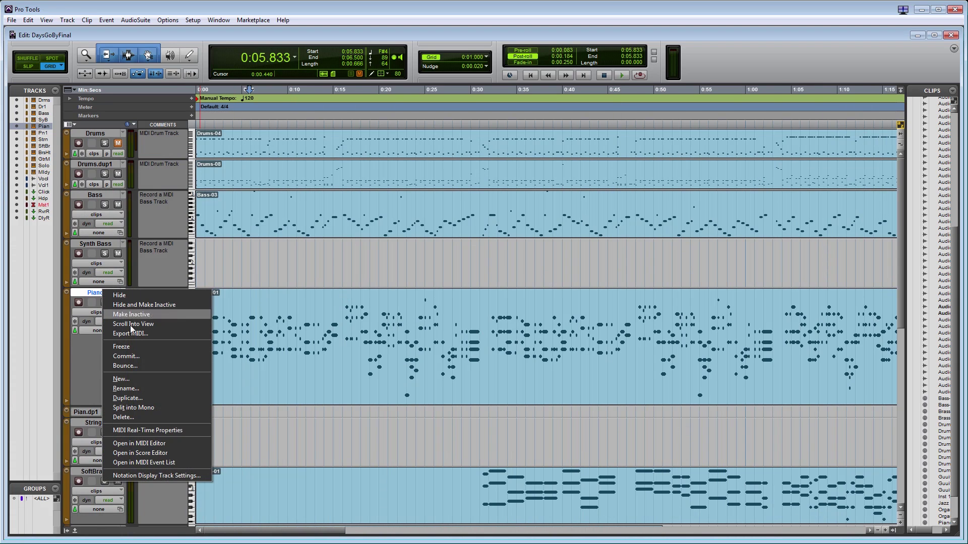
{"action": "left_click", "coordinate": [134, 347]}
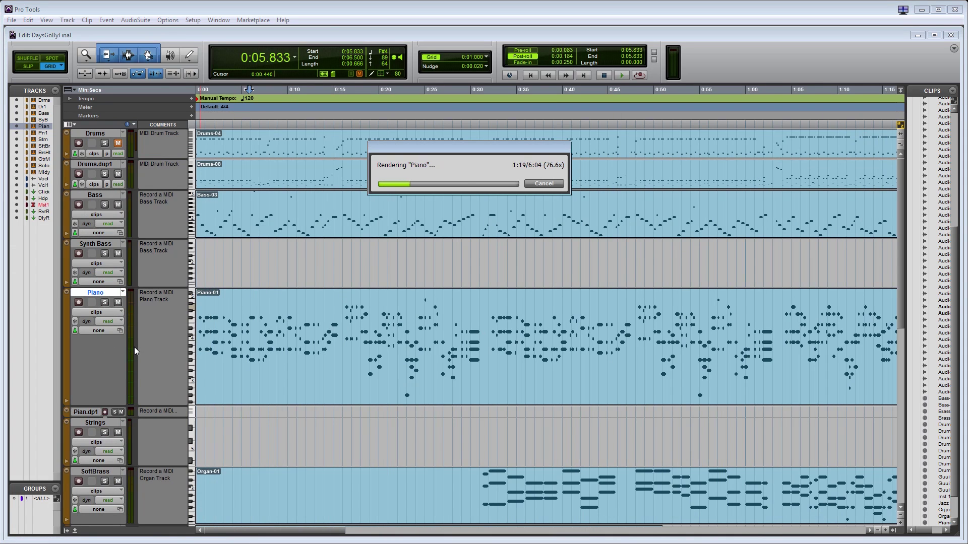